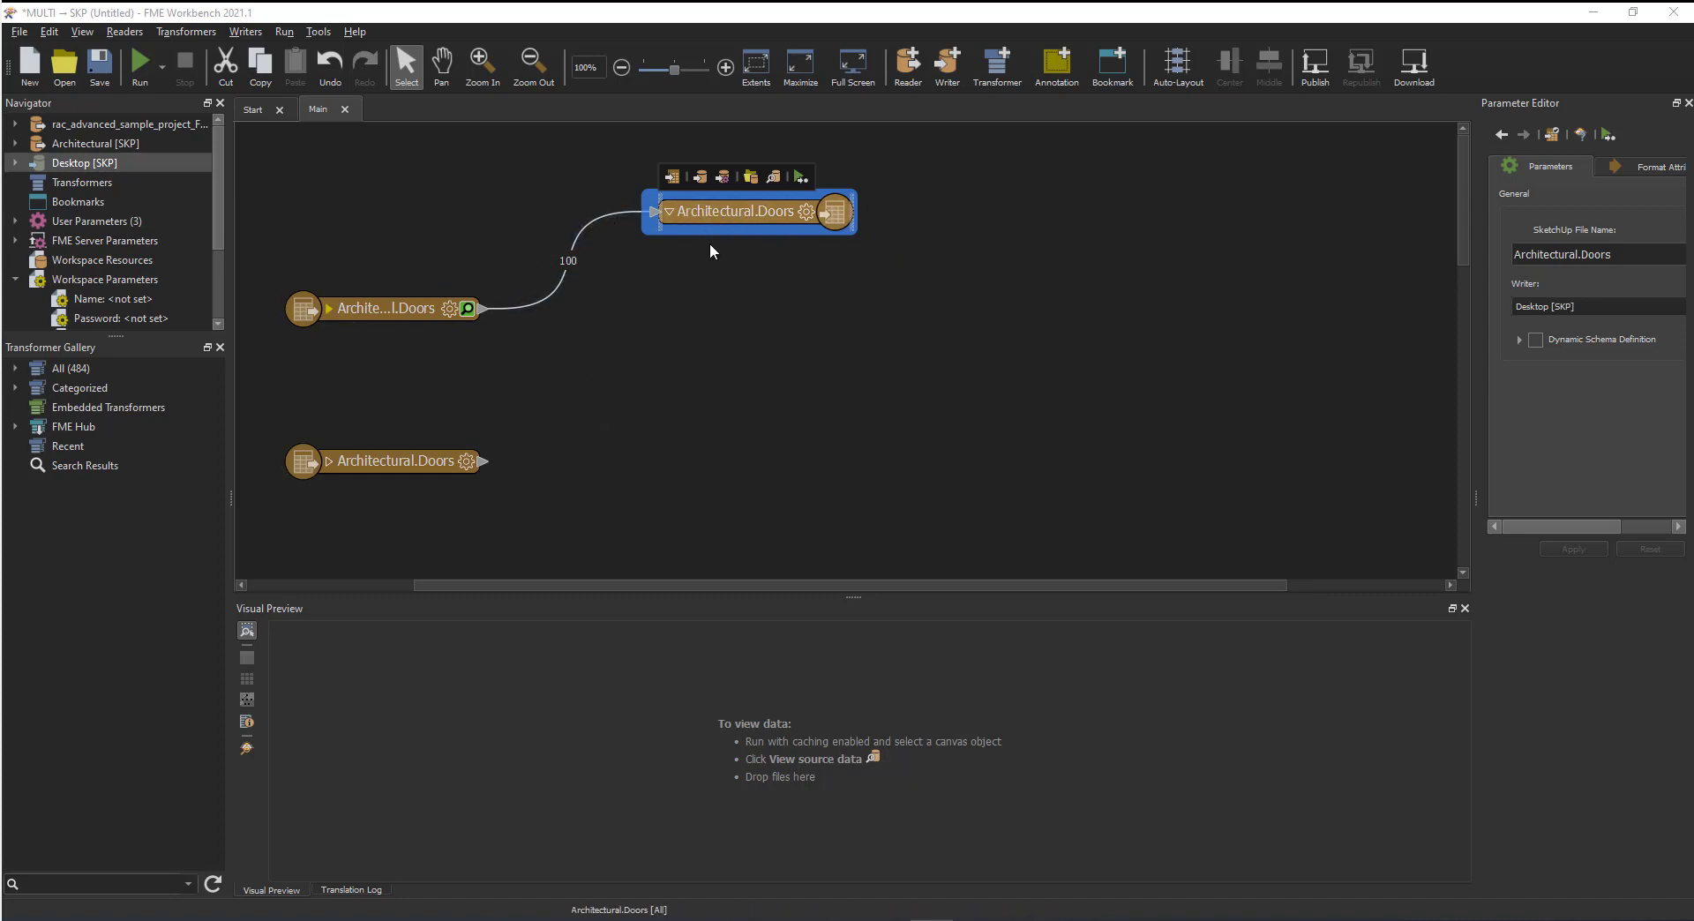
pyautogui.click(246, 34)
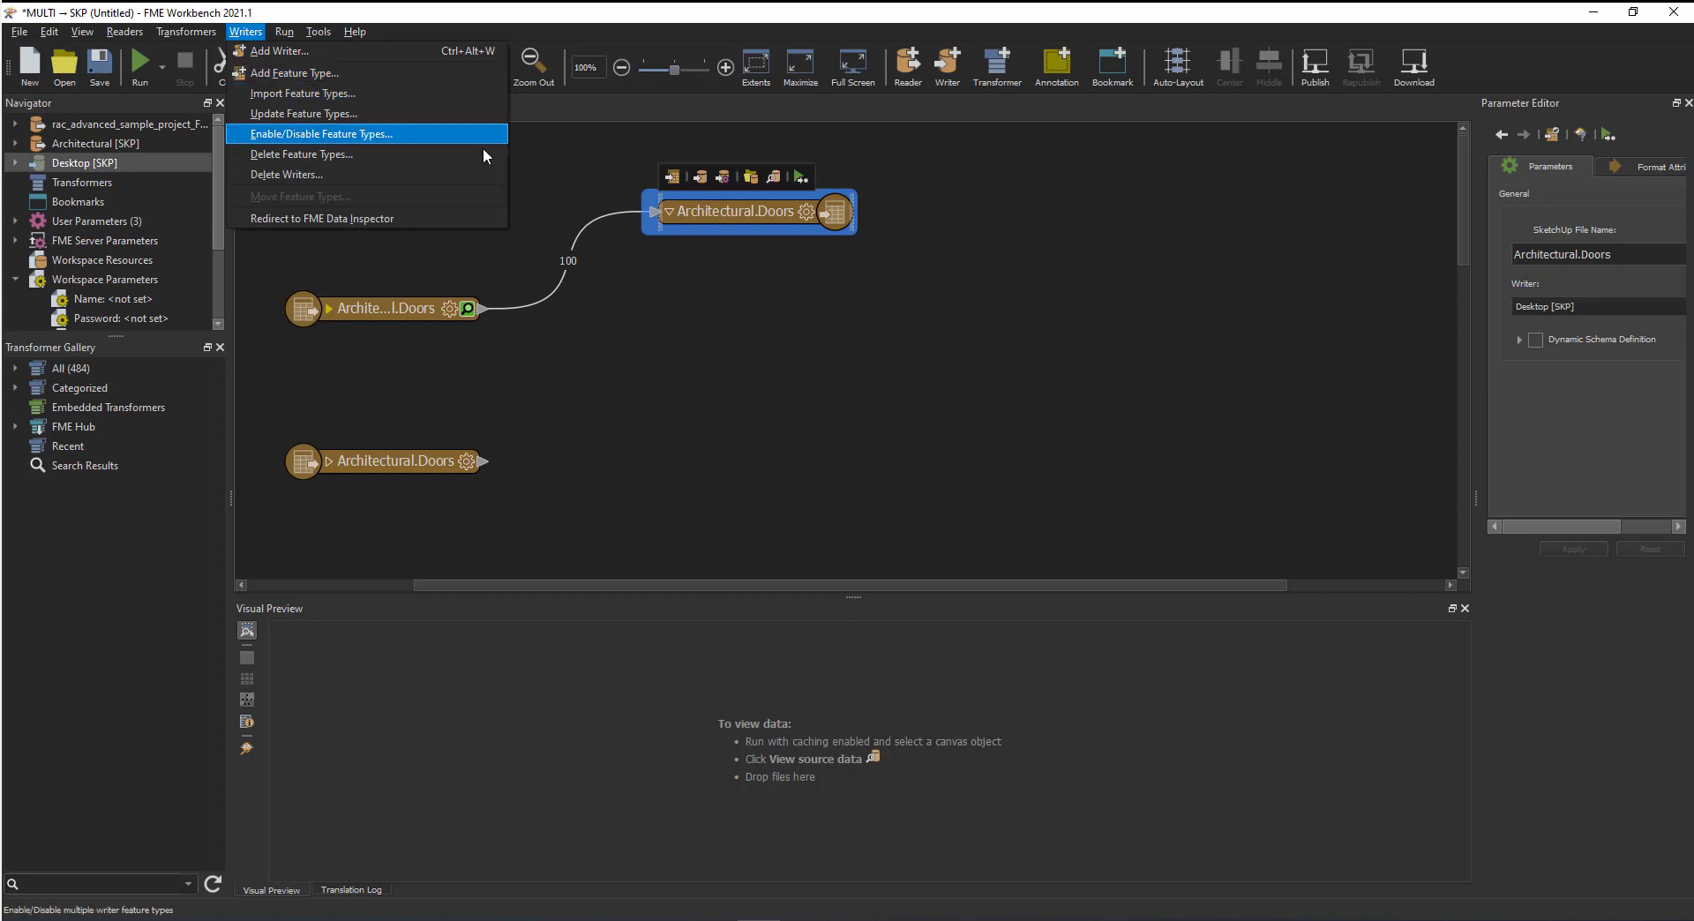
pyautogui.click(599, 146)
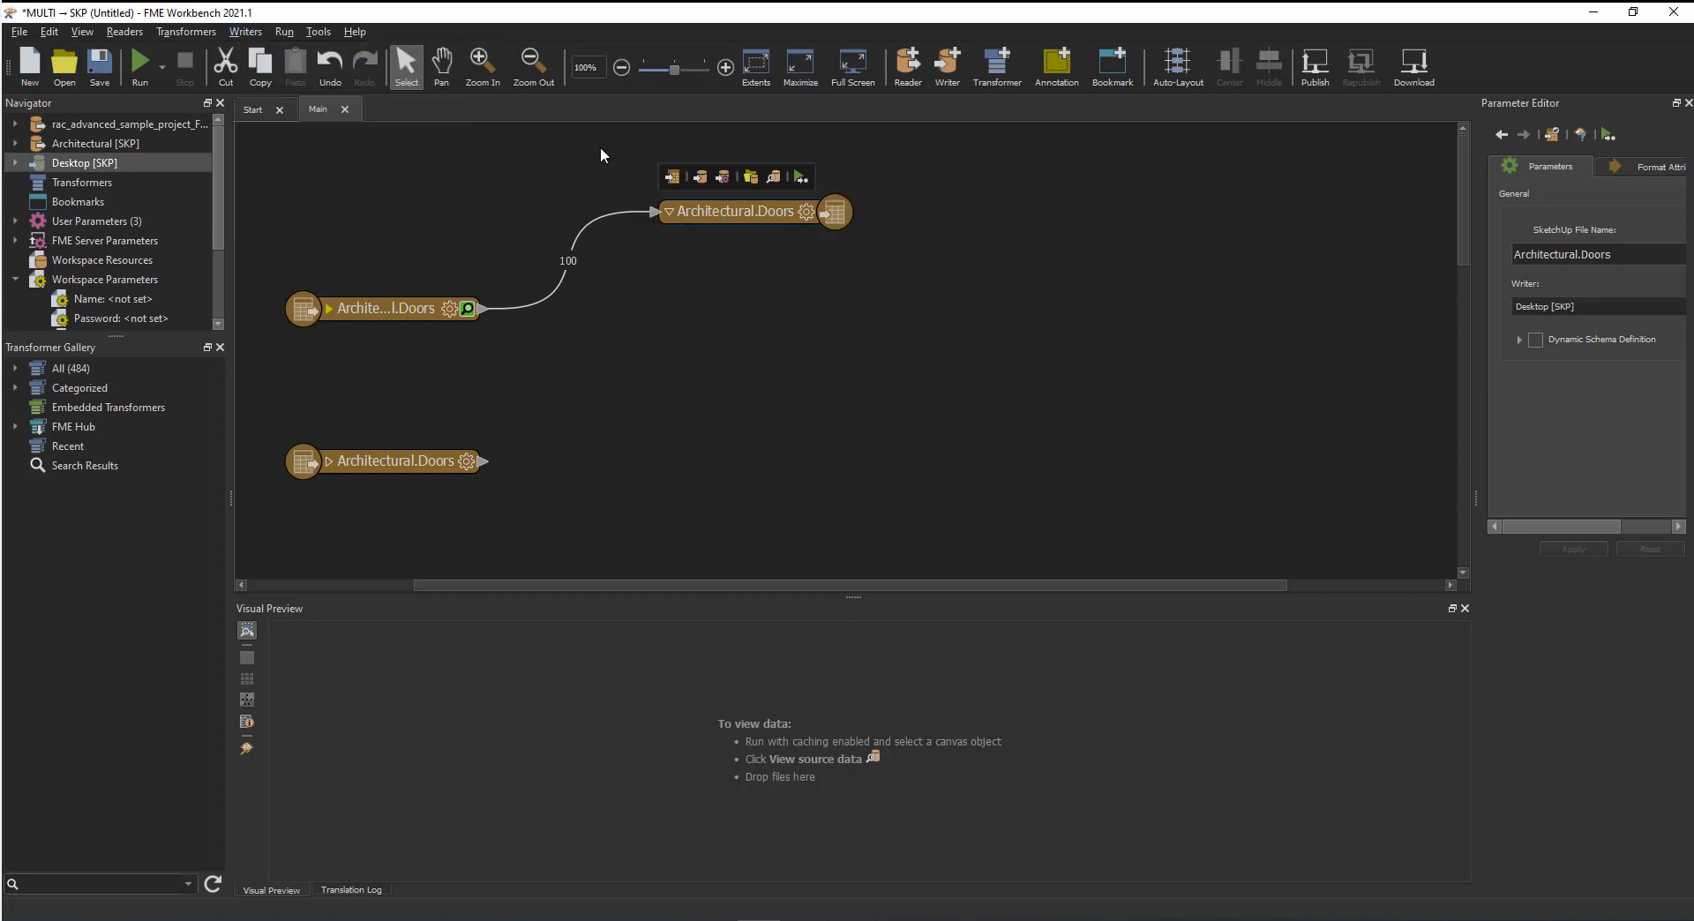
pyautogui.click(760, 211)
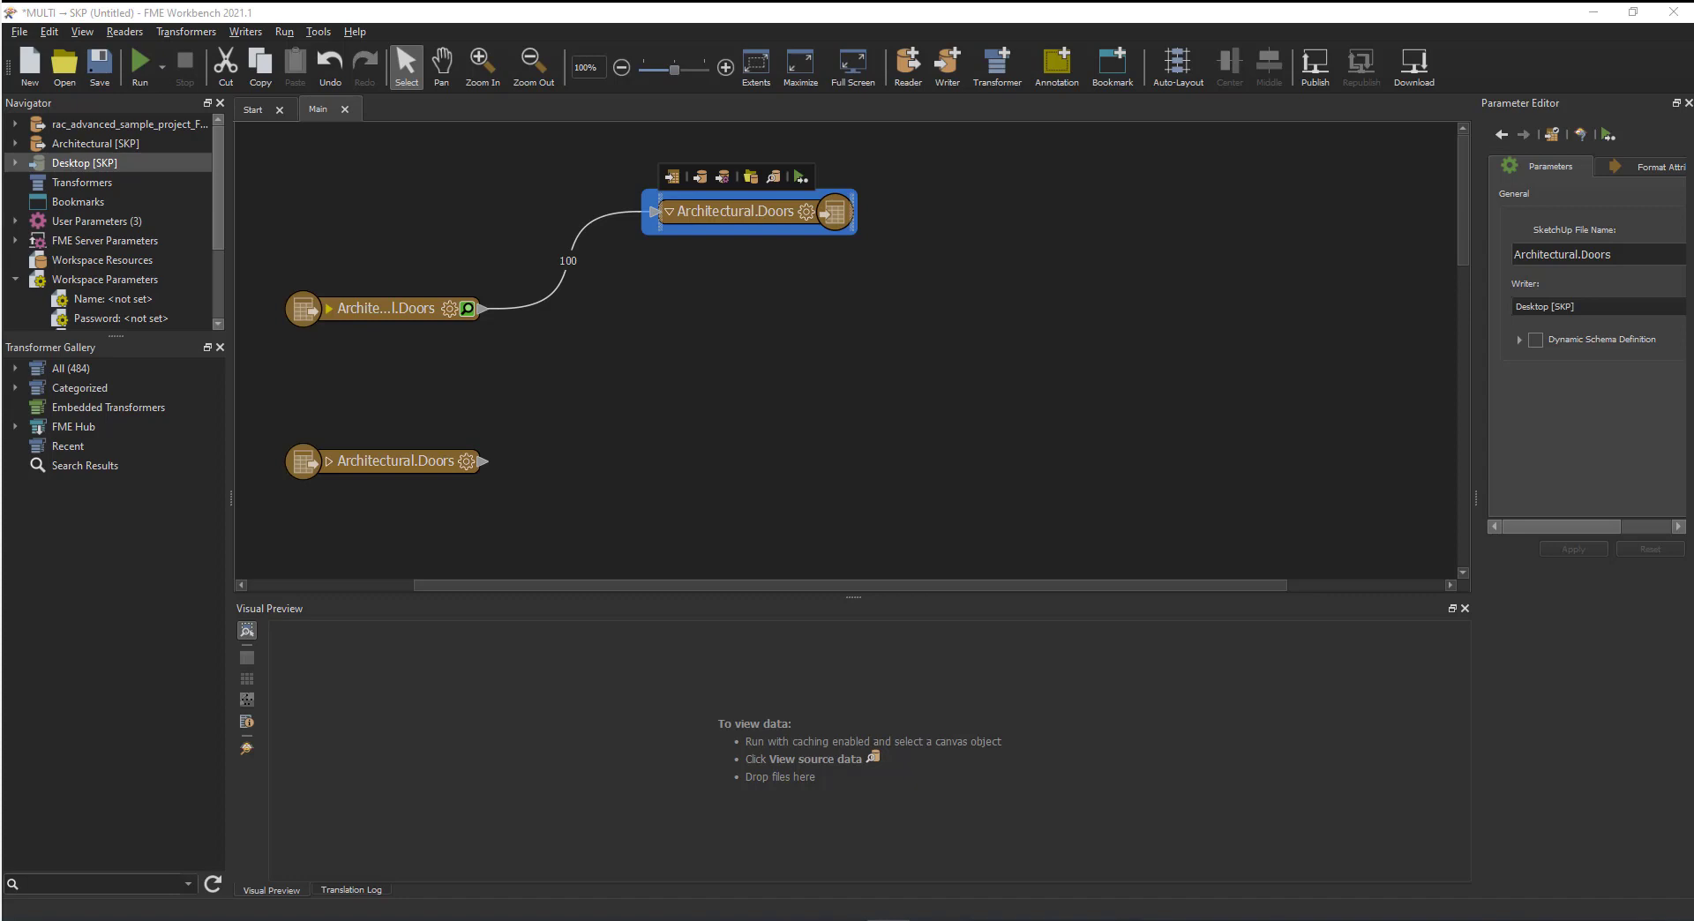
# - Preview the cached data of the connected Architectural.Doors reader and inspect its door geometry in the 3D graphics view
pyautogui.click(469, 308)
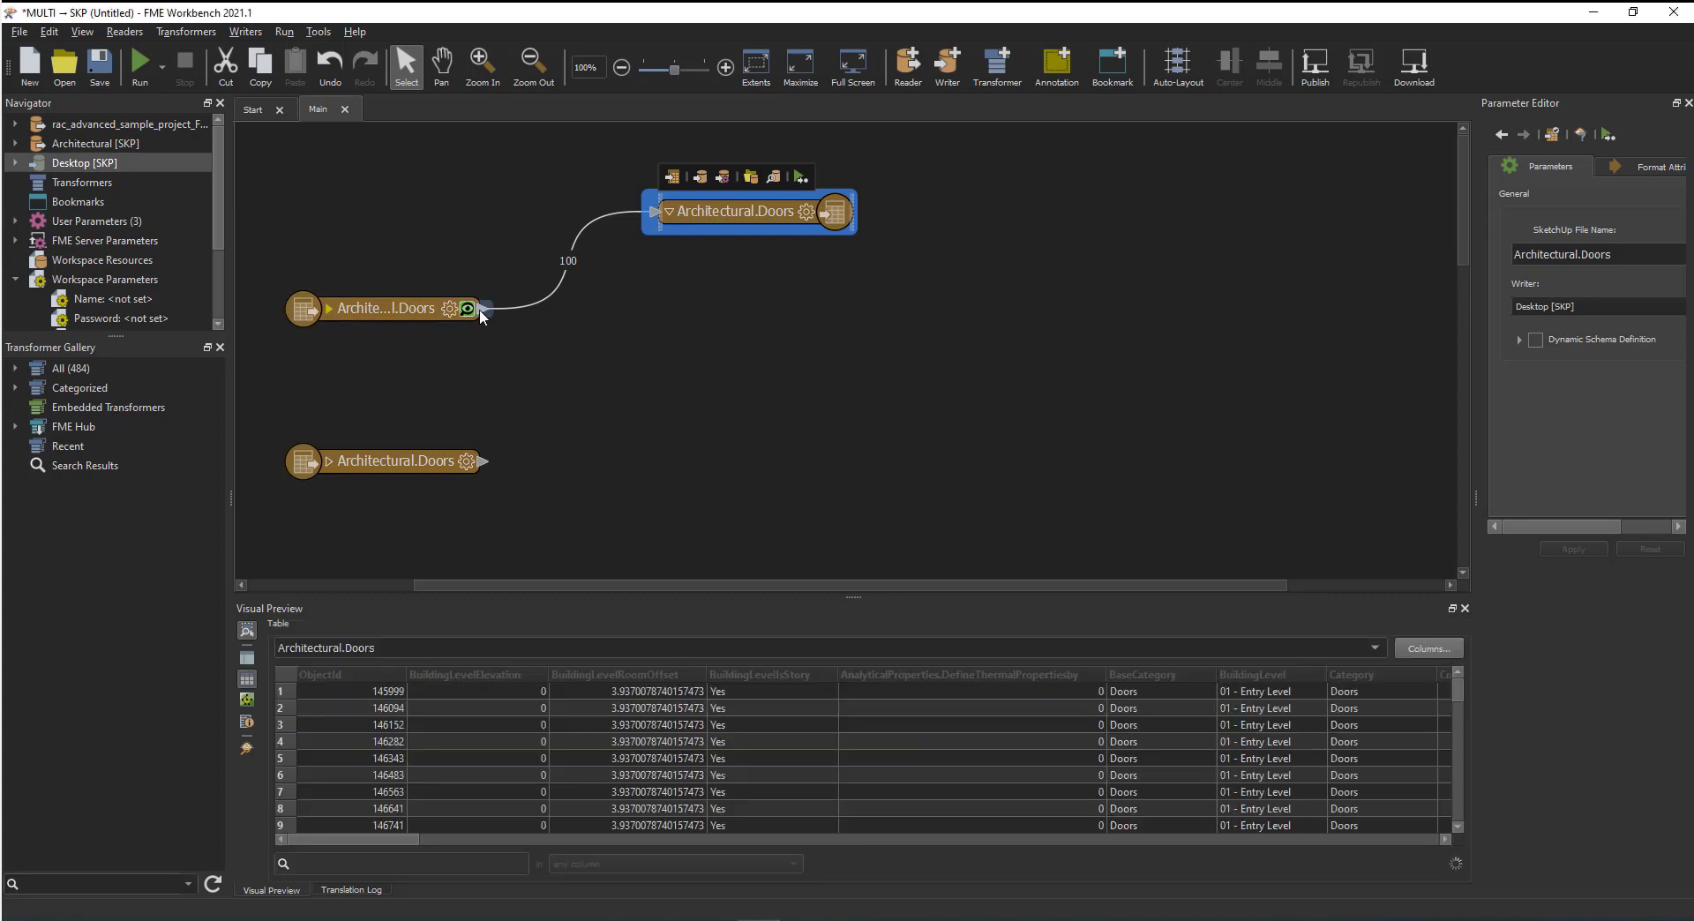
pyautogui.click(416, 311)
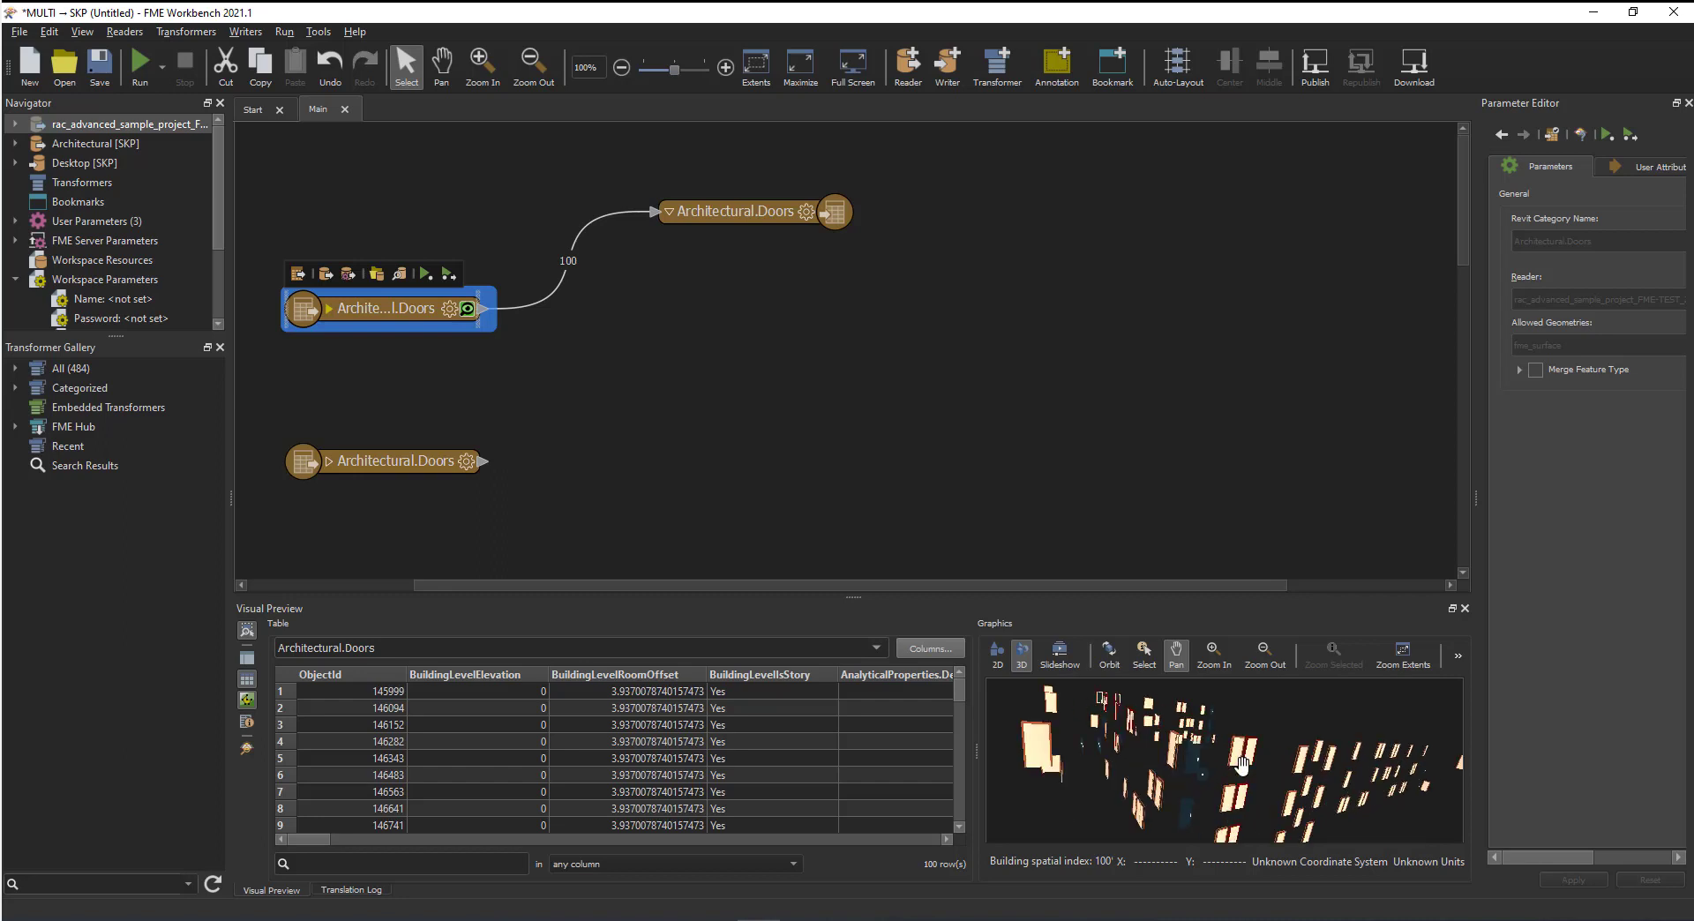
pyautogui.scroll(4, 1242, 765)
pyautogui.scroll(2, 1218, 767)
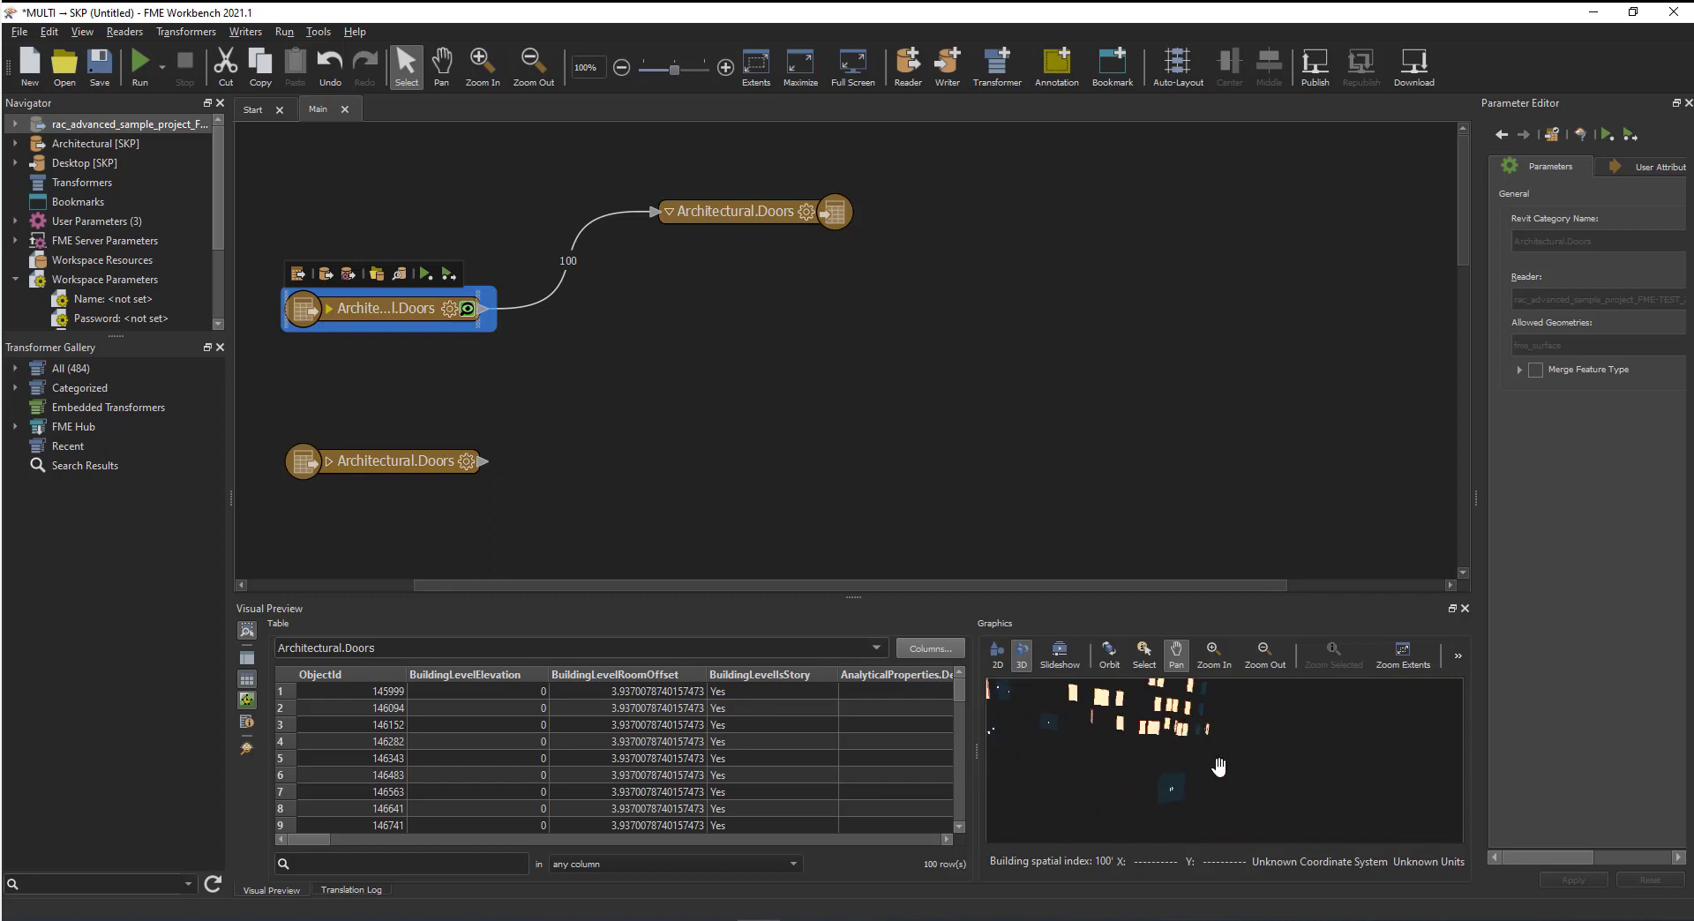
pyautogui.scroll(3, 1218, 767)
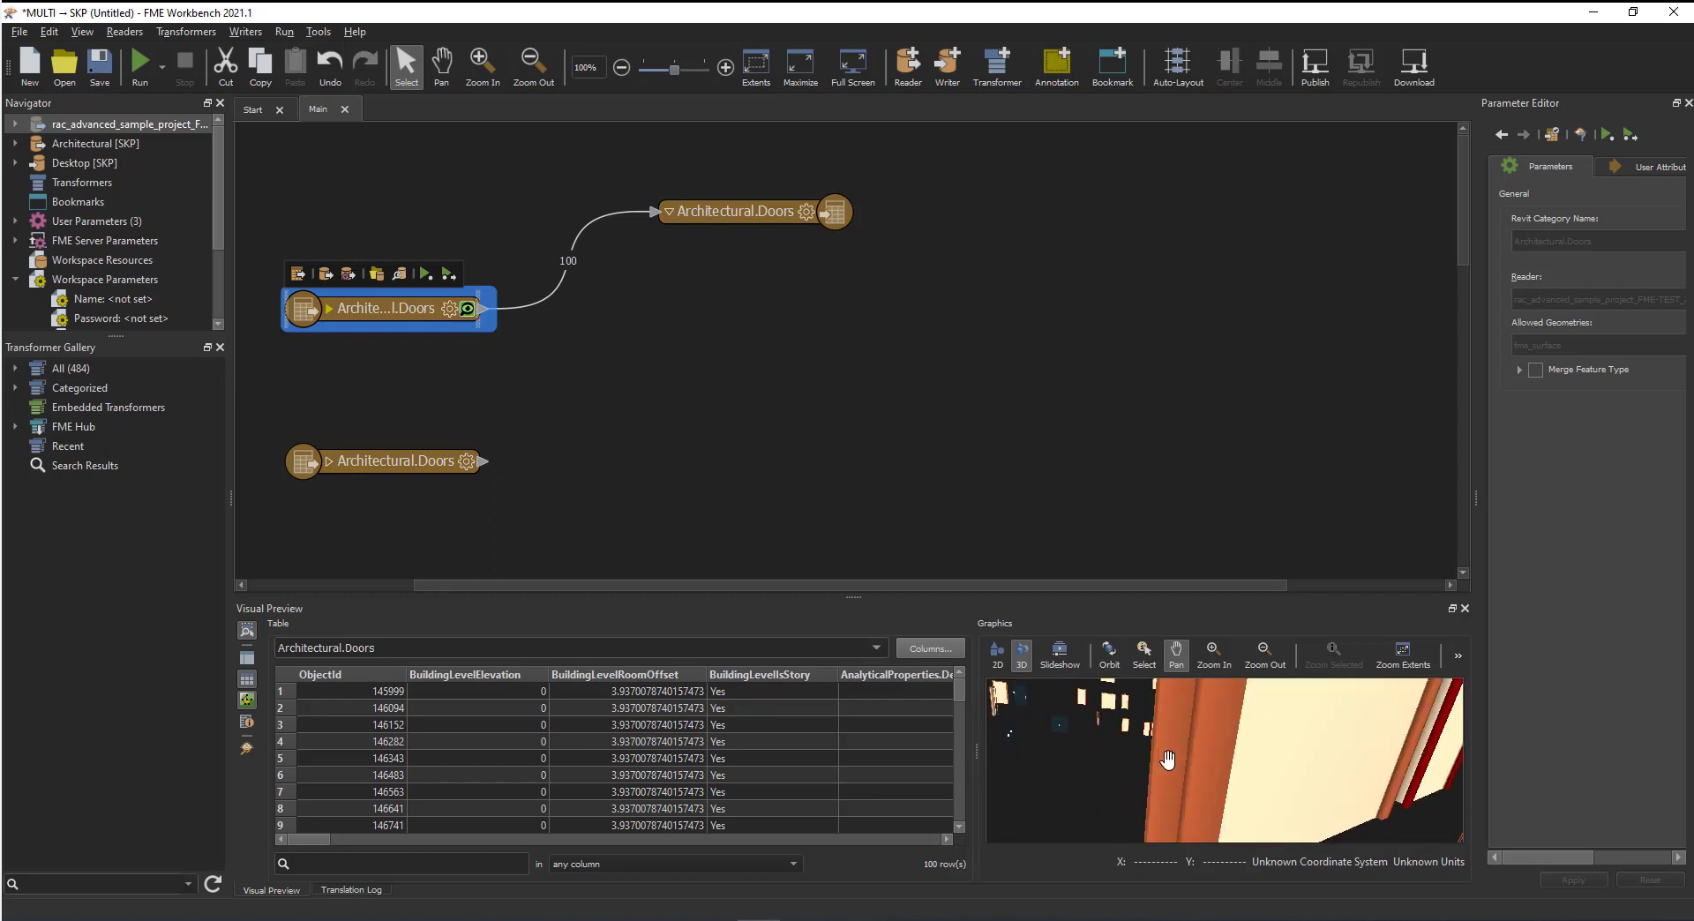
pyautogui.scroll(-6, 1168, 759)
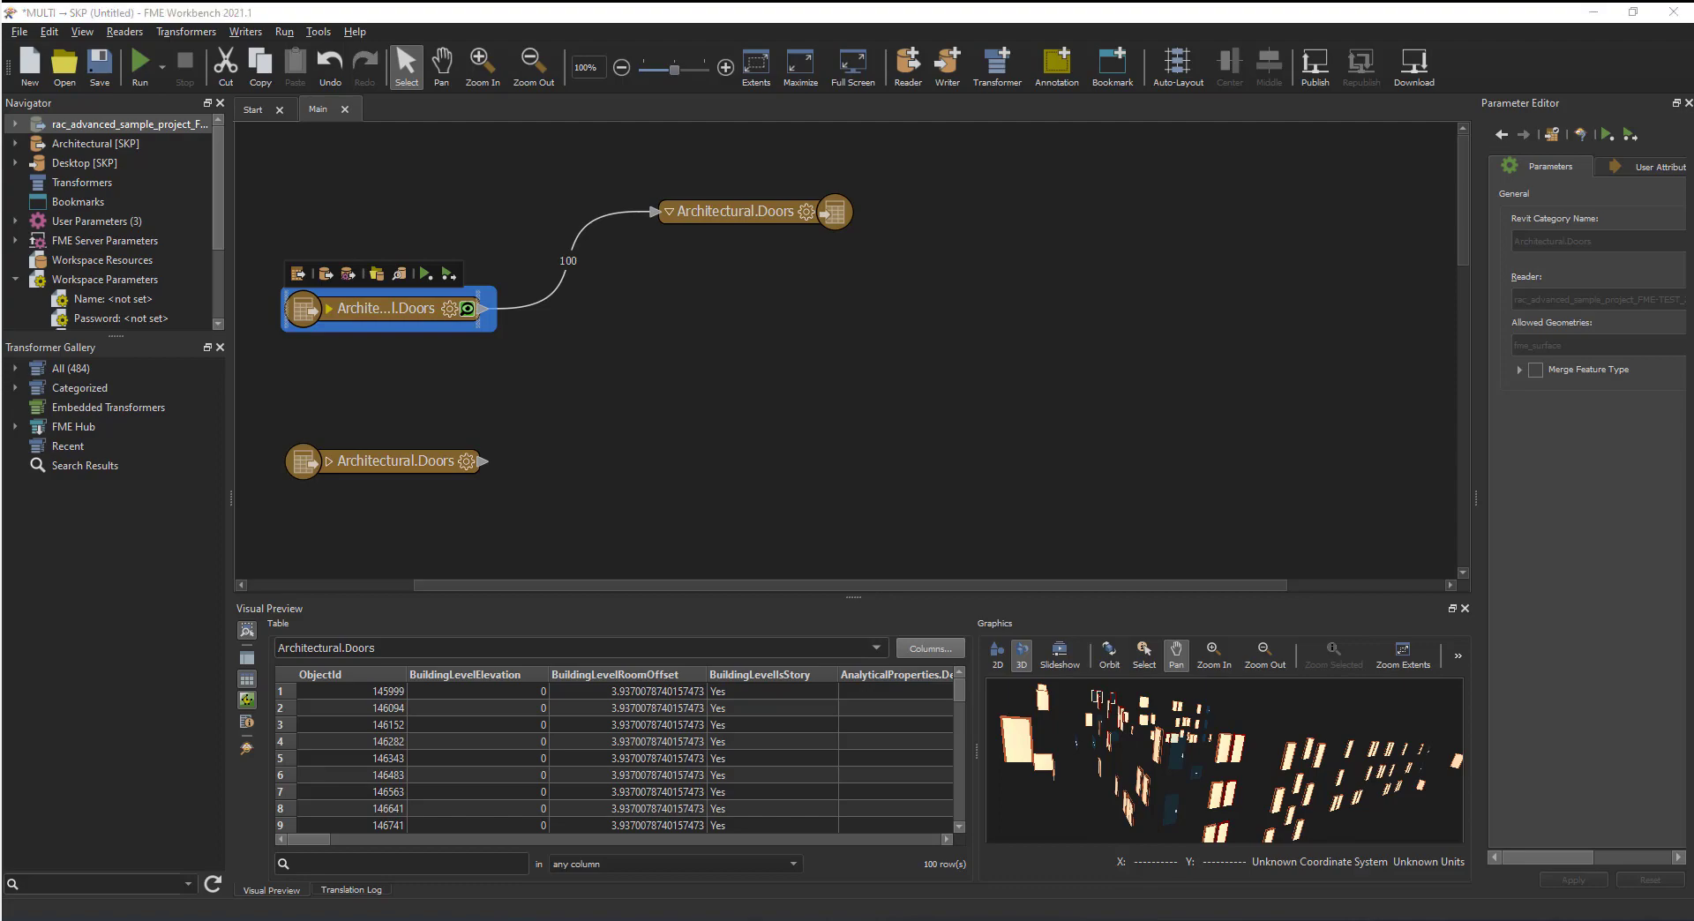
# - Switch to SketchUp, examine the exported door groups in Architectural.Doors.skp, and return to FME Workbench
pyautogui.moveTo(962, 919)
pyautogui.mouseDown()
pyautogui.moveTo(873, 816)
pyautogui.moveTo(526, 13)
pyautogui.mouseUp()
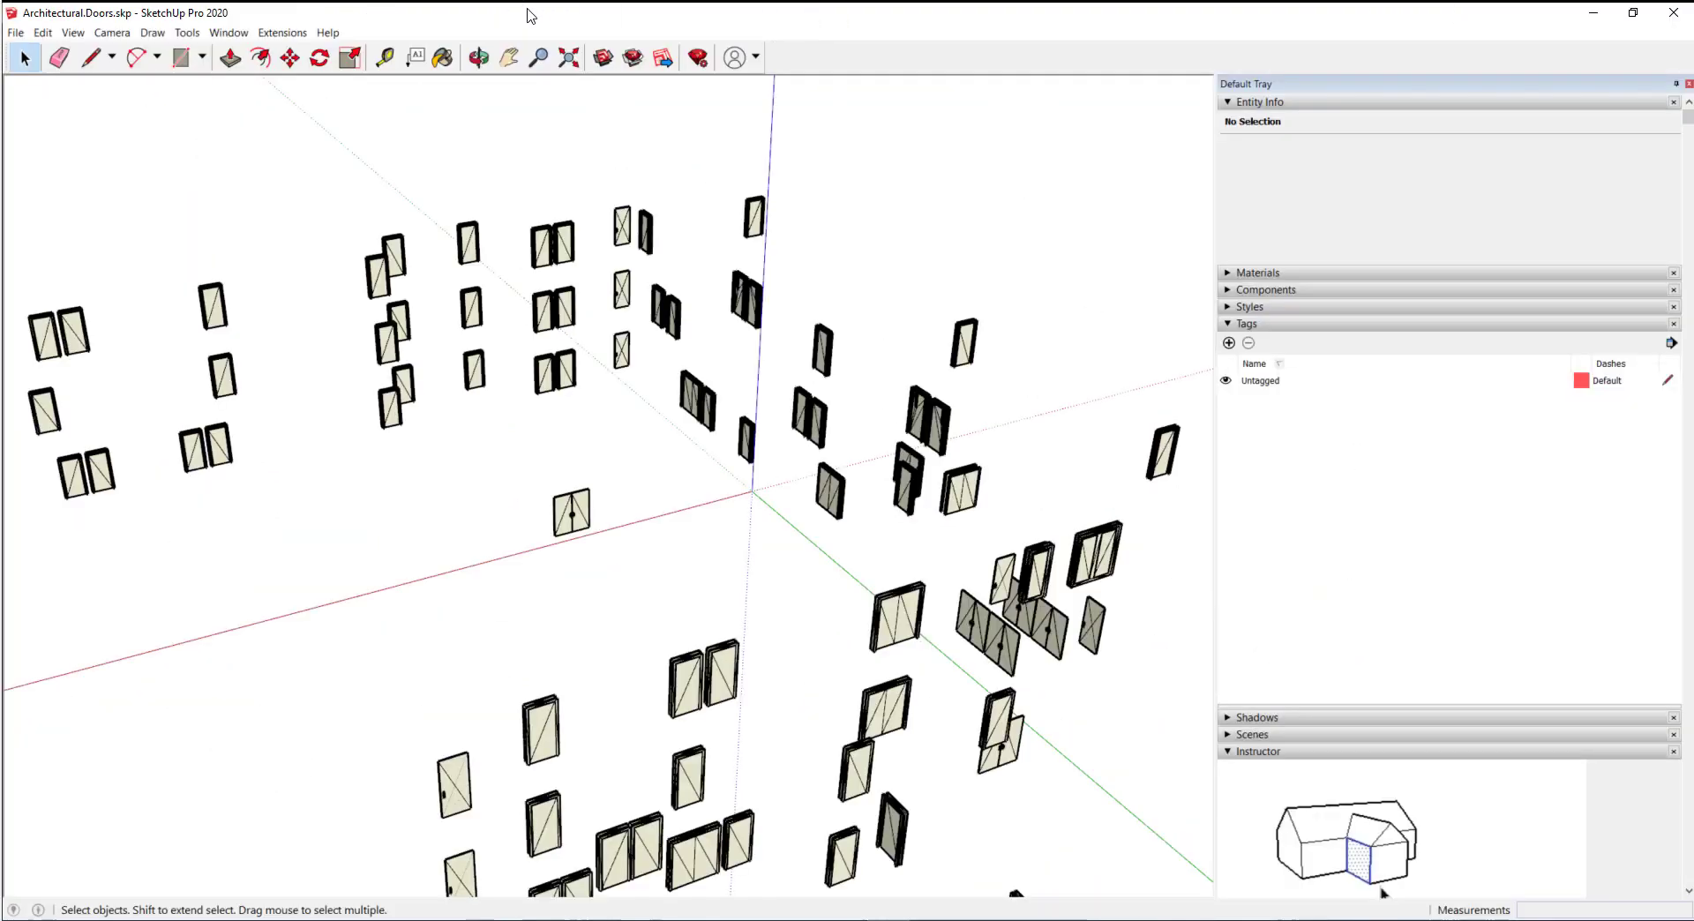
pyautogui.scroll(4, 754, 298)
pyautogui.click(747, 303)
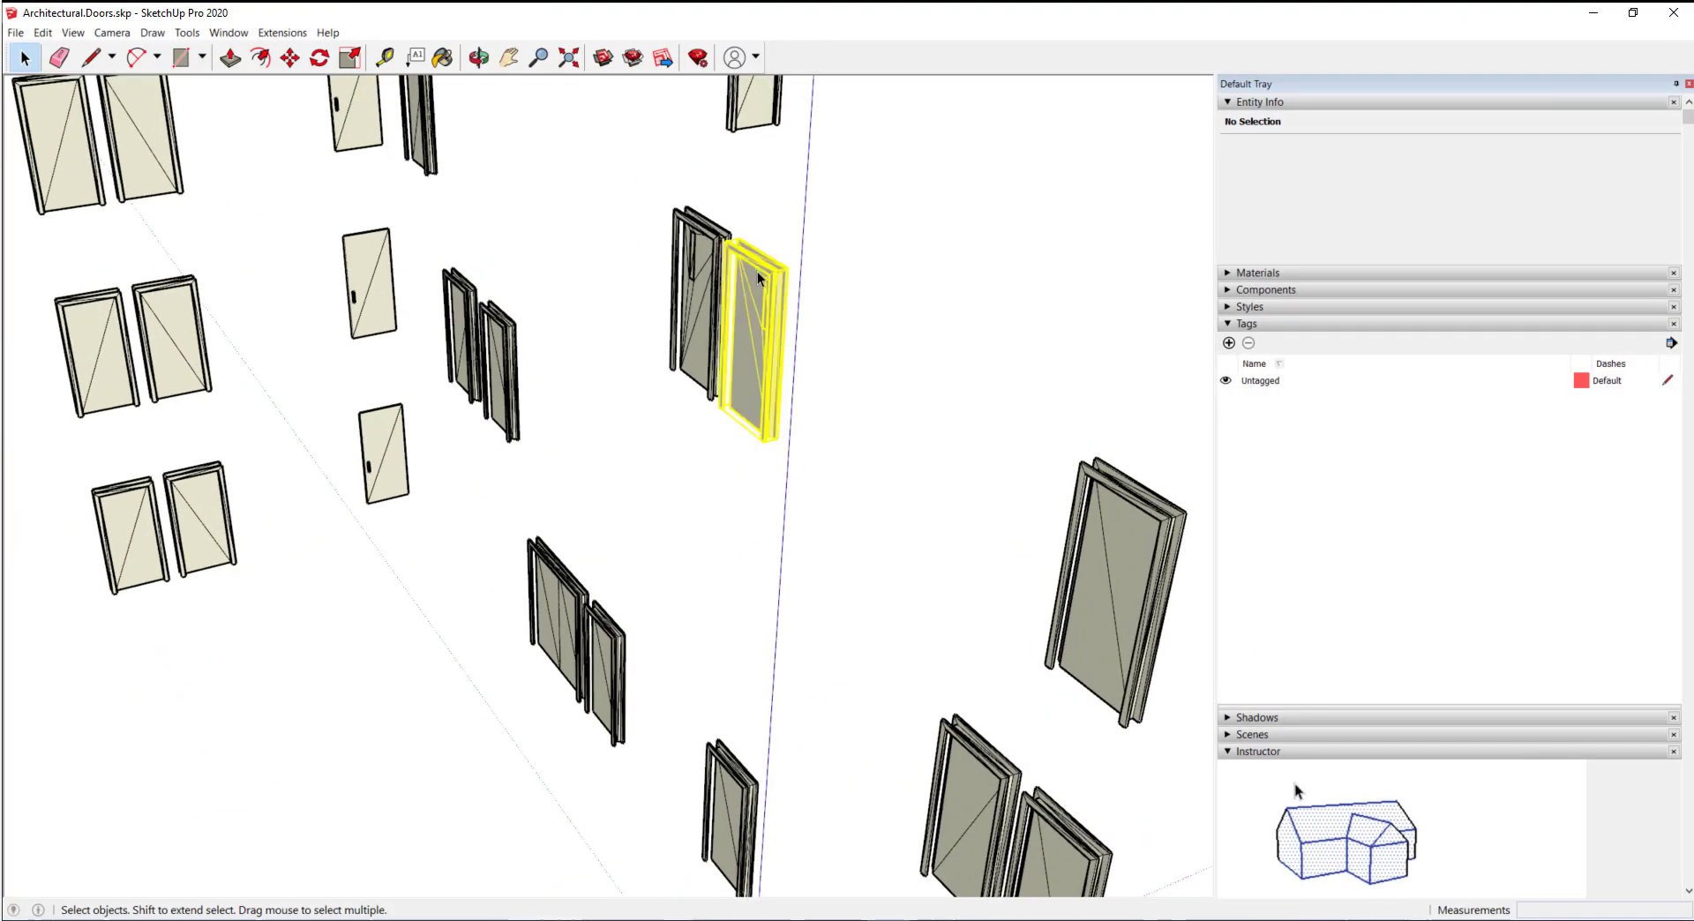
pyautogui.scroll(3, 787, 324)
pyautogui.scroll(-10, 745, 368)
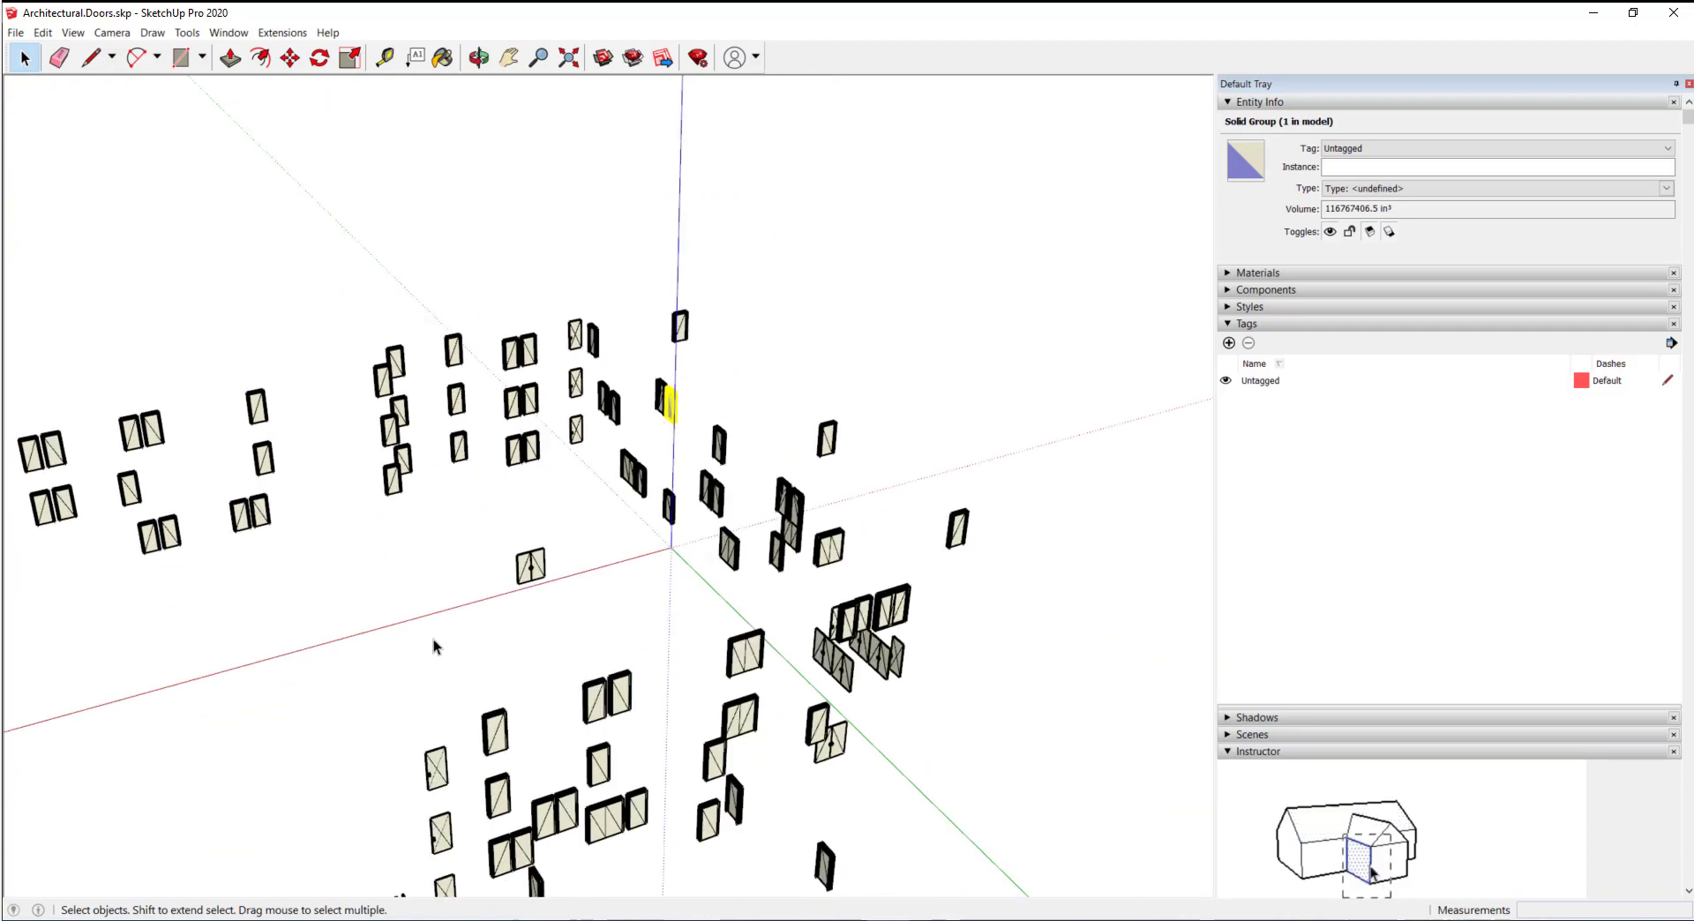
pyautogui.moveTo(587, 540); pyautogui.dragTo(616, 516)
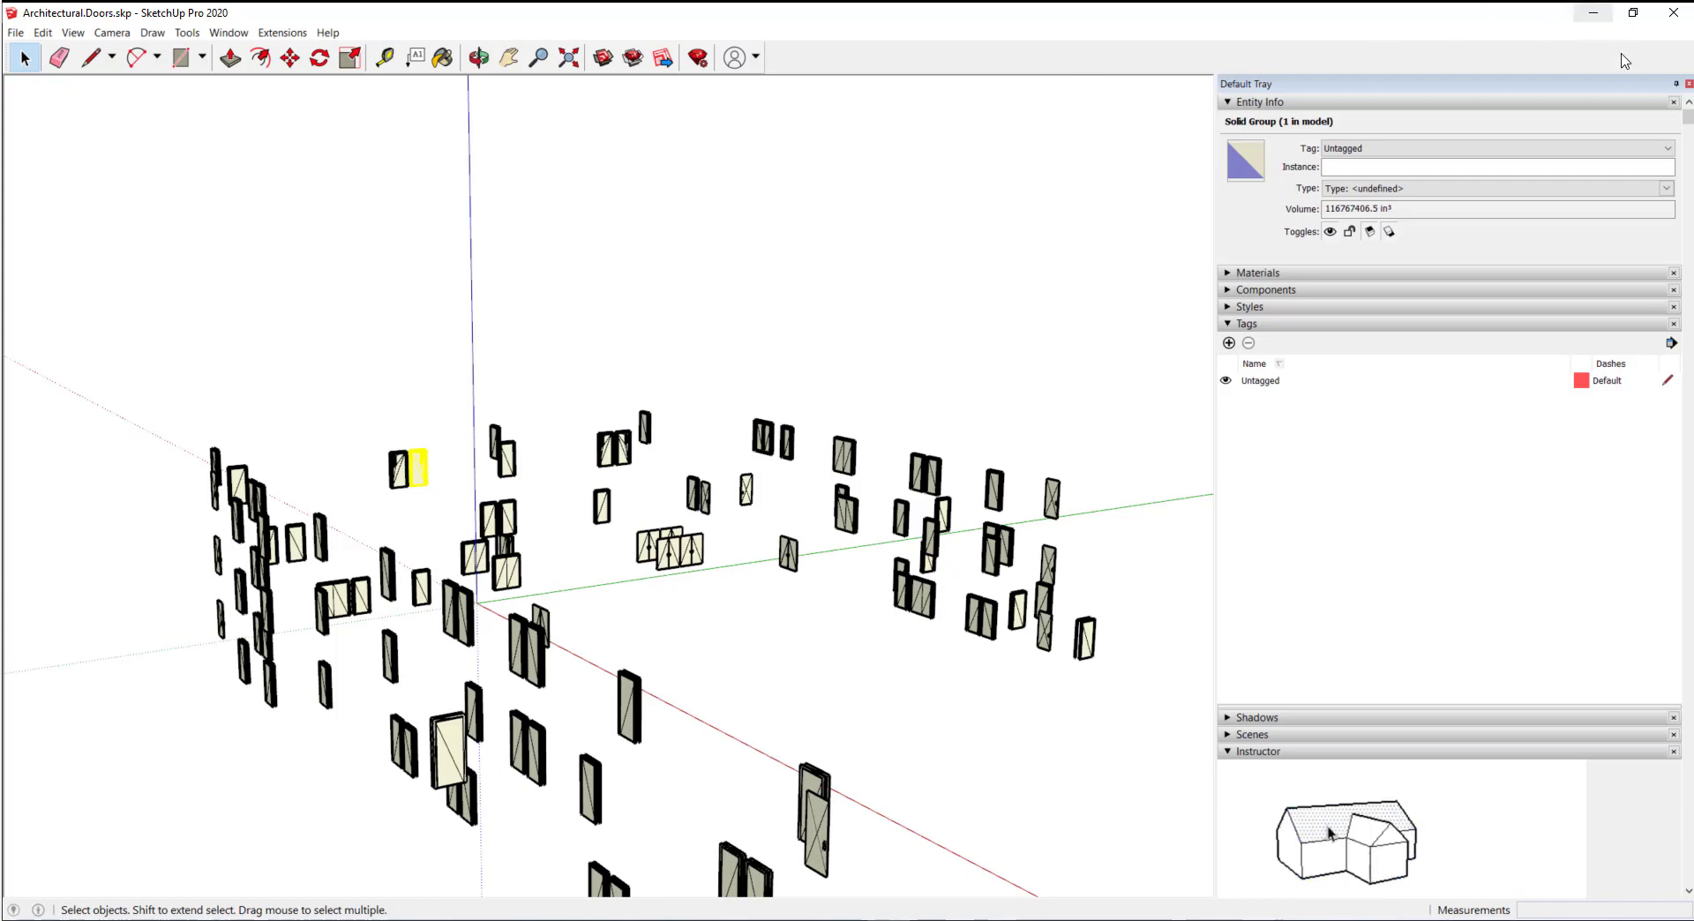
pyautogui.click(1595, 14)
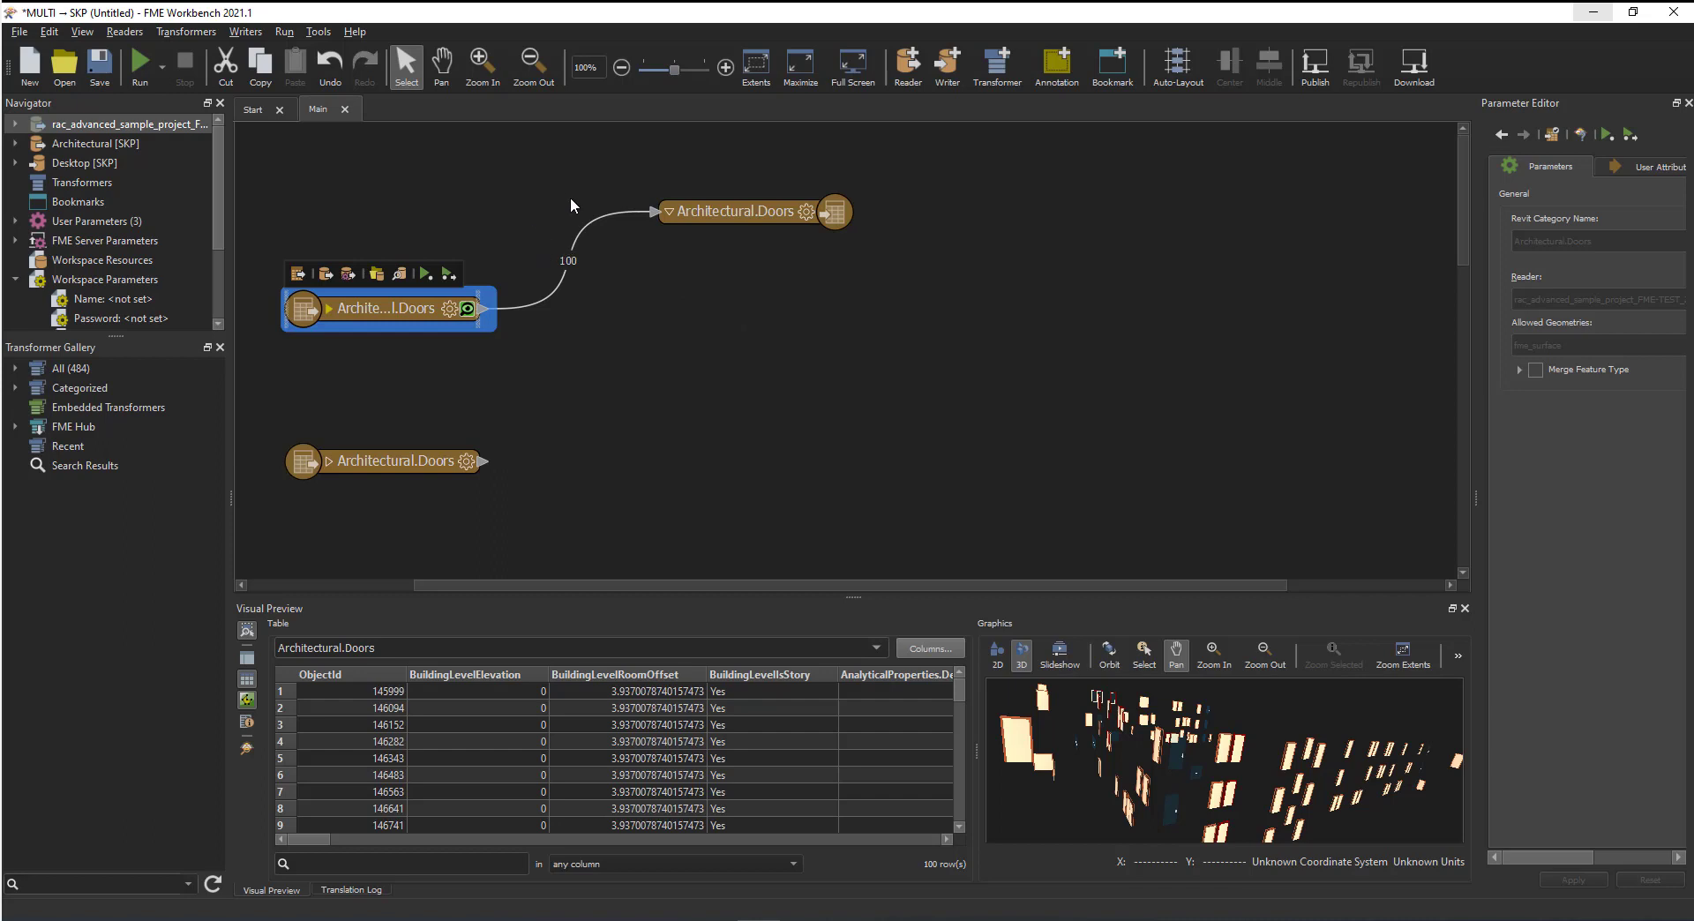
# - Start adding a new writer and open the full gallery of writer formats
pyautogui.click(245, 32)
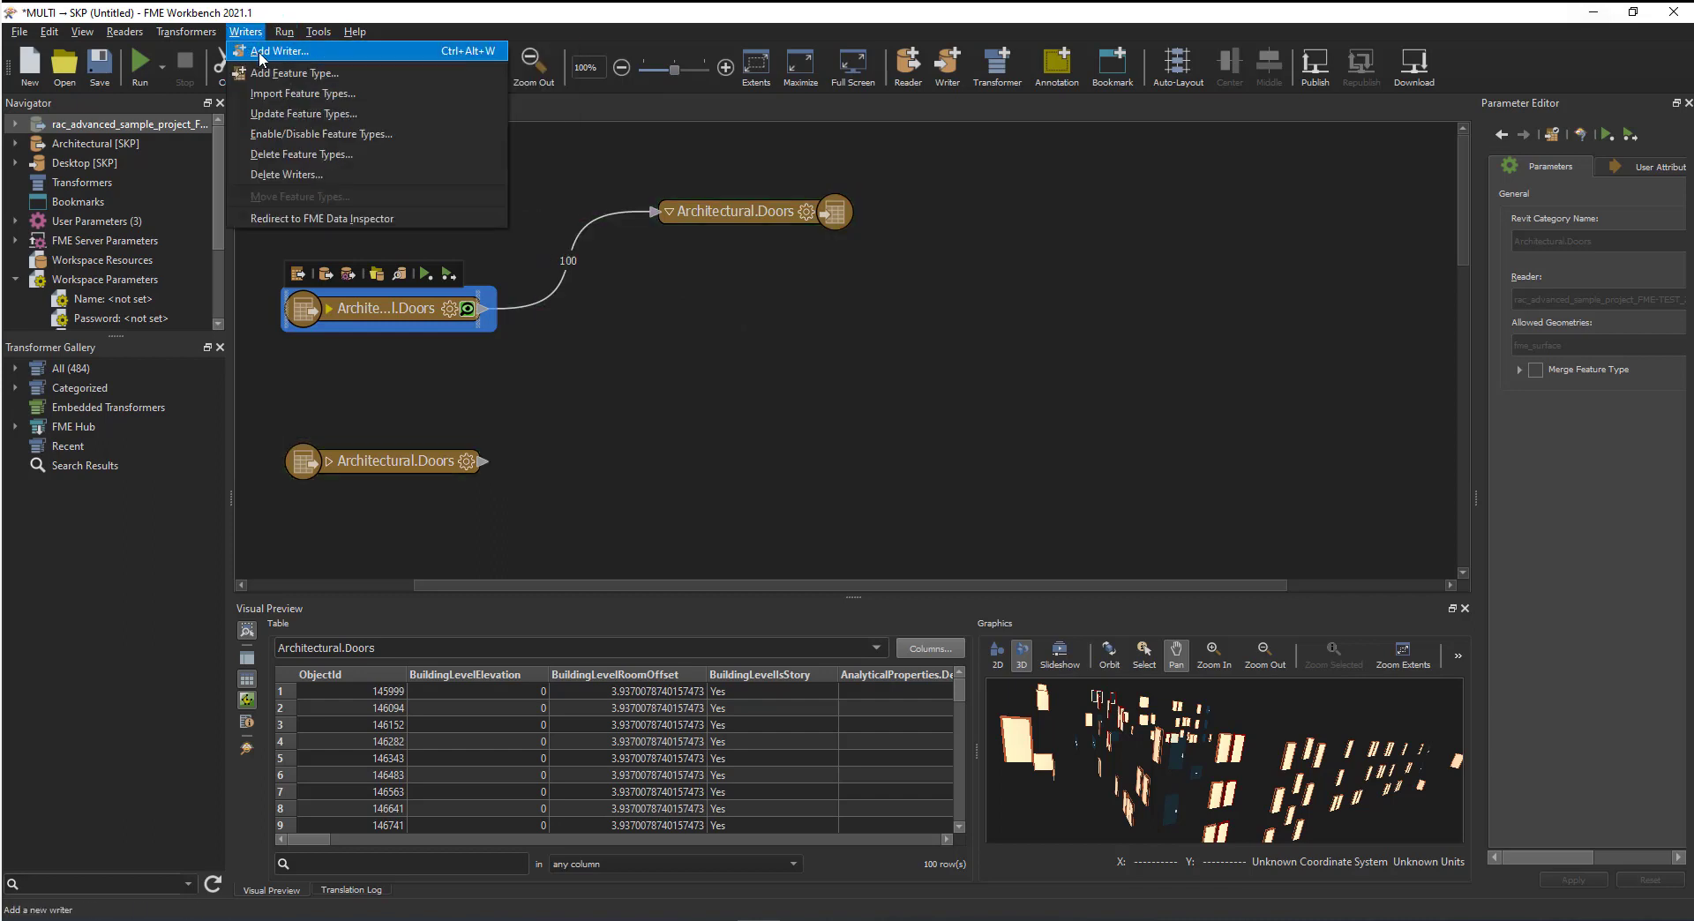
pyautogui.click(278, 52)
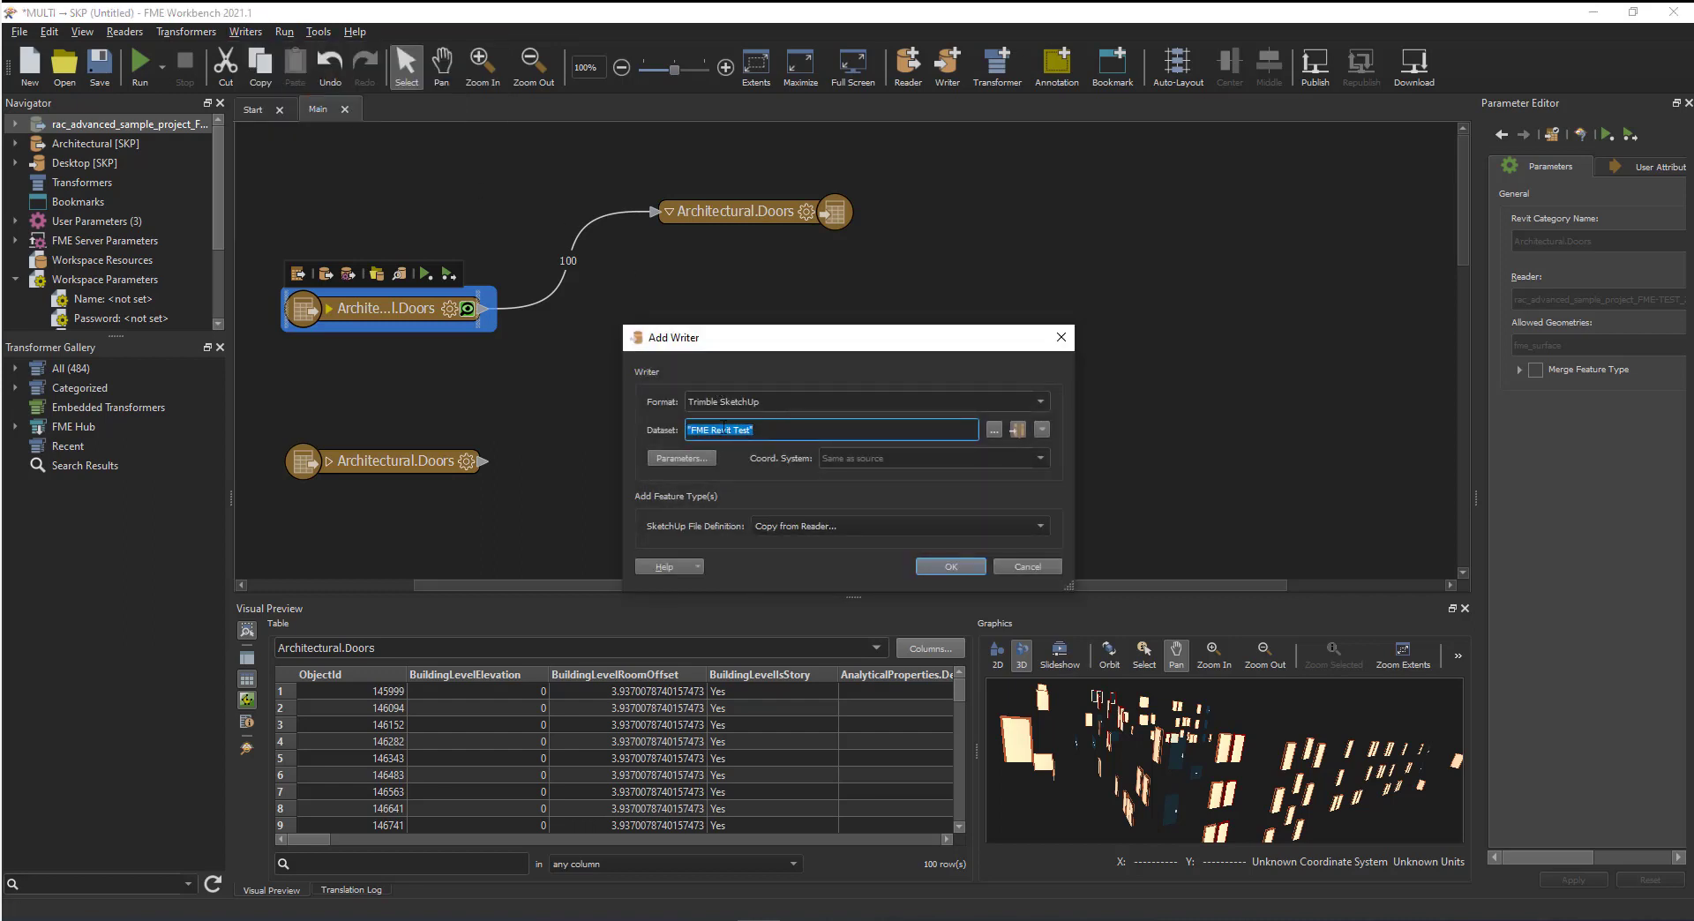
pyautogui.click(780, 406)
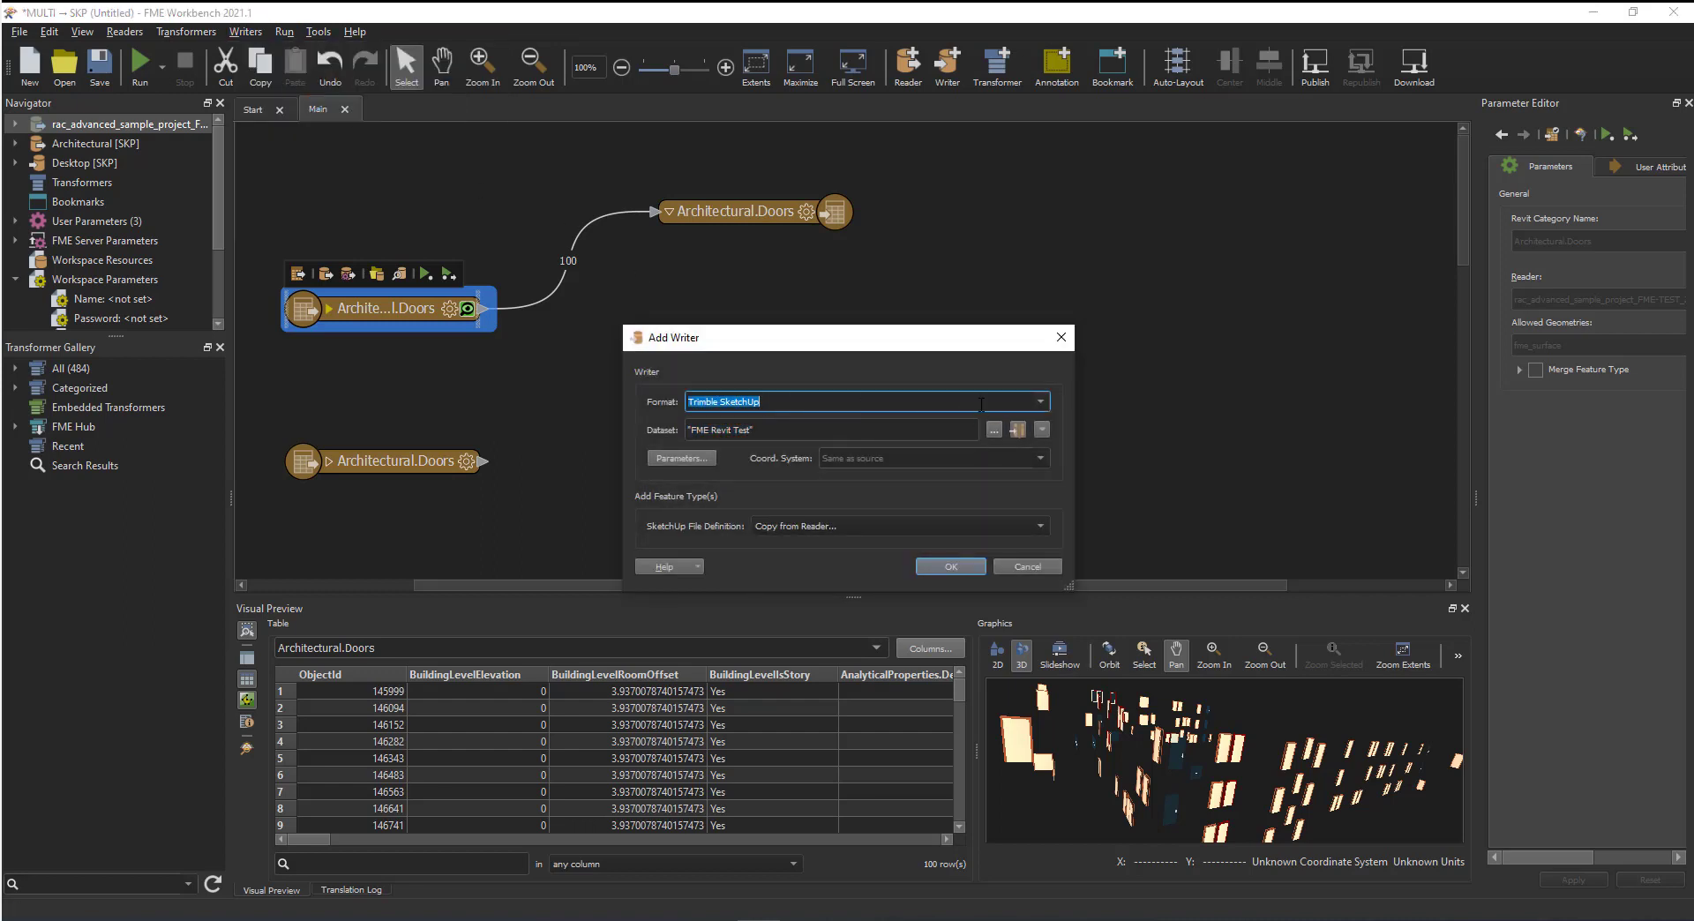
pyautogui.click(1041, 402)
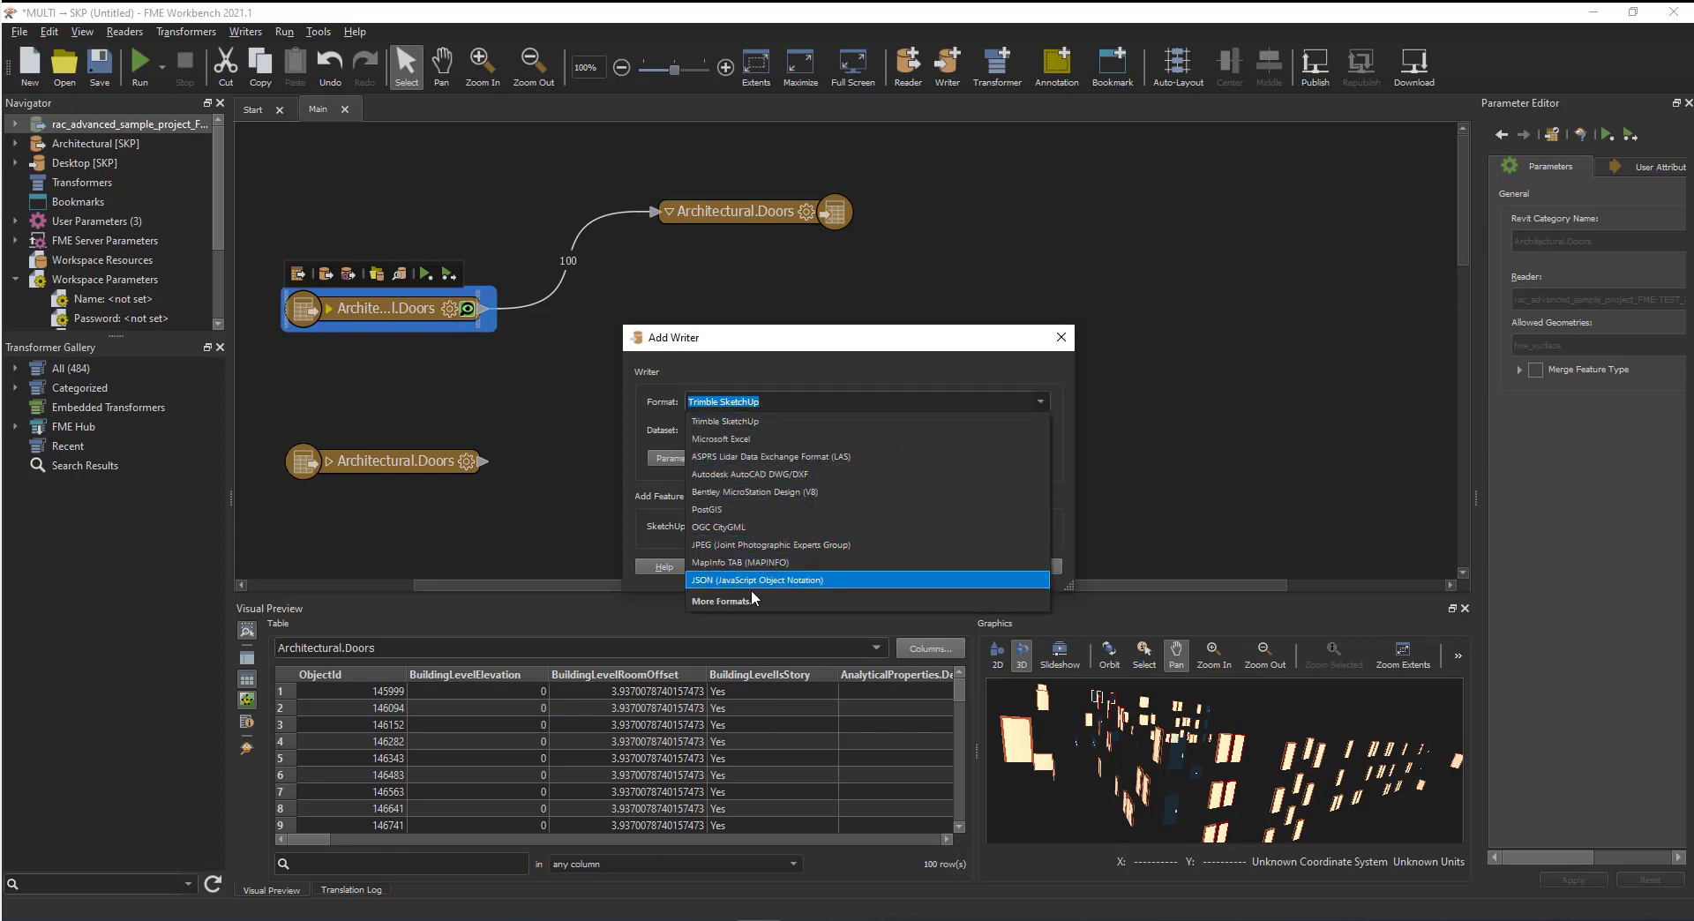
pyautogui.click(752, 600)
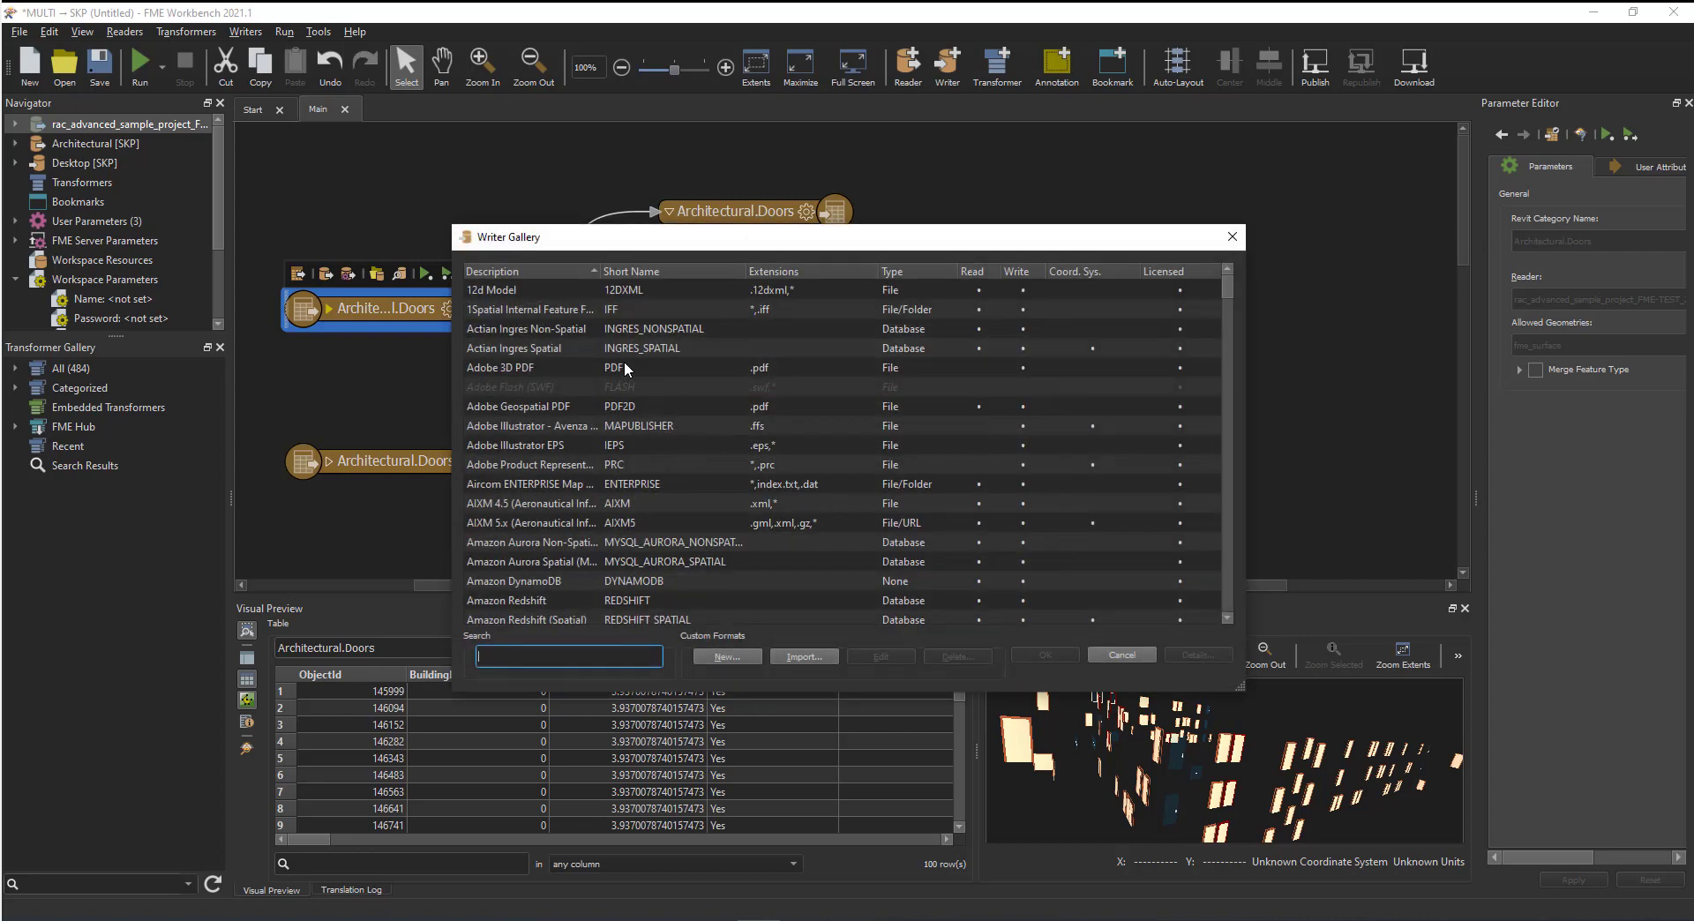
# - Browse the available output formats in the writer gallery and look up the IFC format
pyautogui.scroll(-5, 618, 424)
pyautogui.scroll(-6, 569, 344)
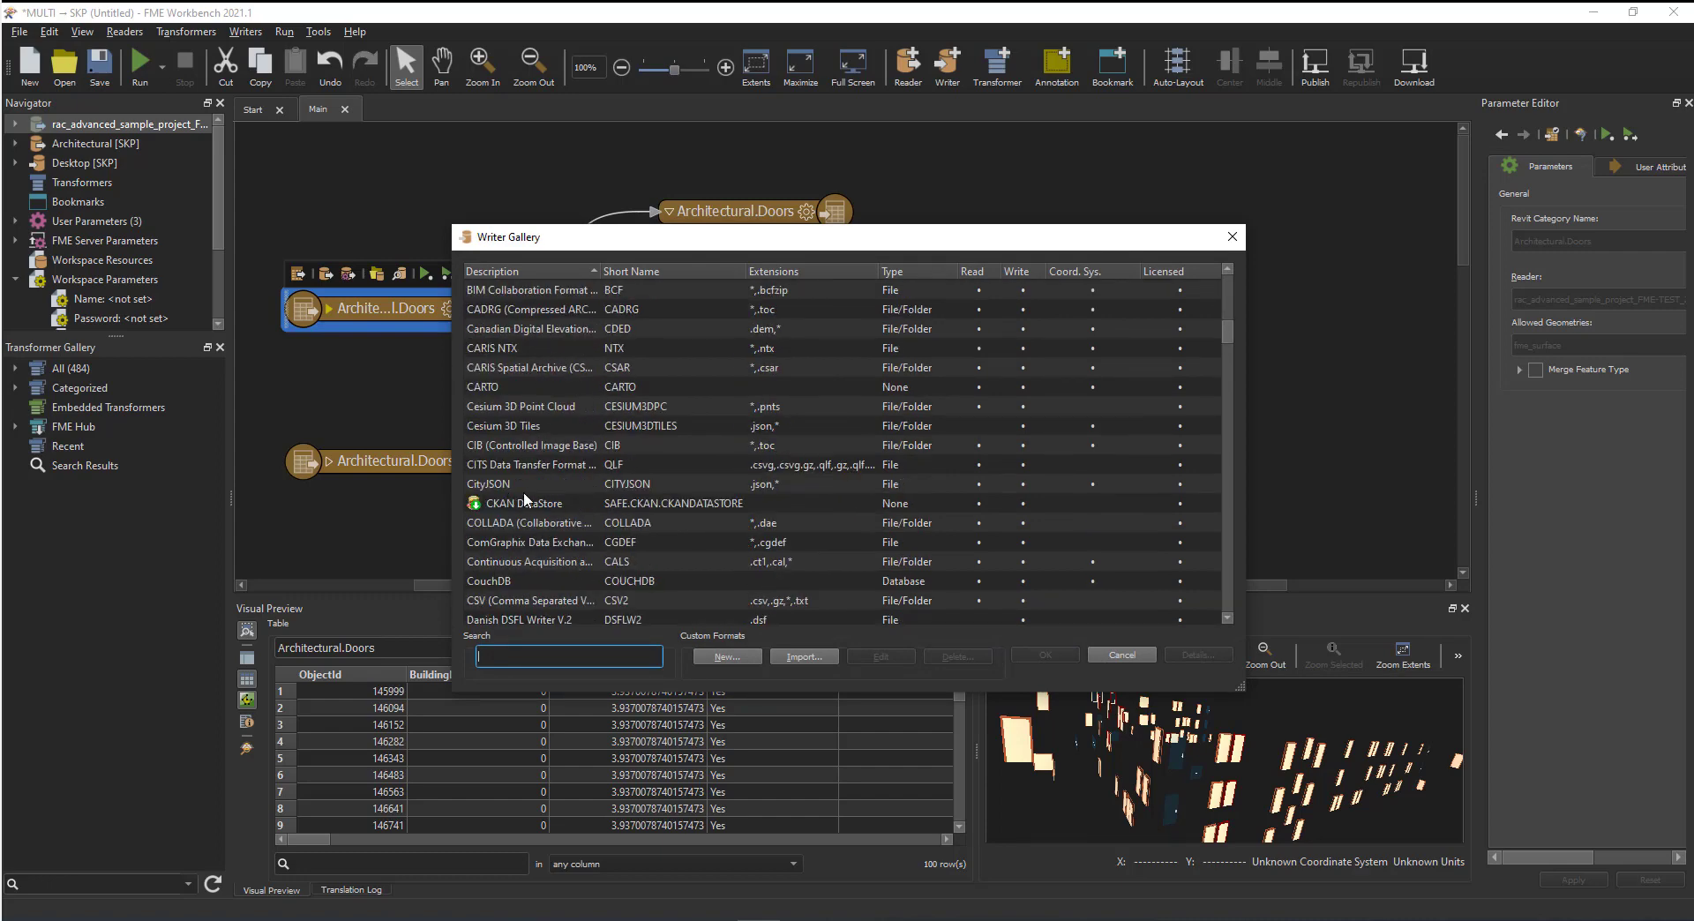
pyautogui.scroll(-5, 529, 499)
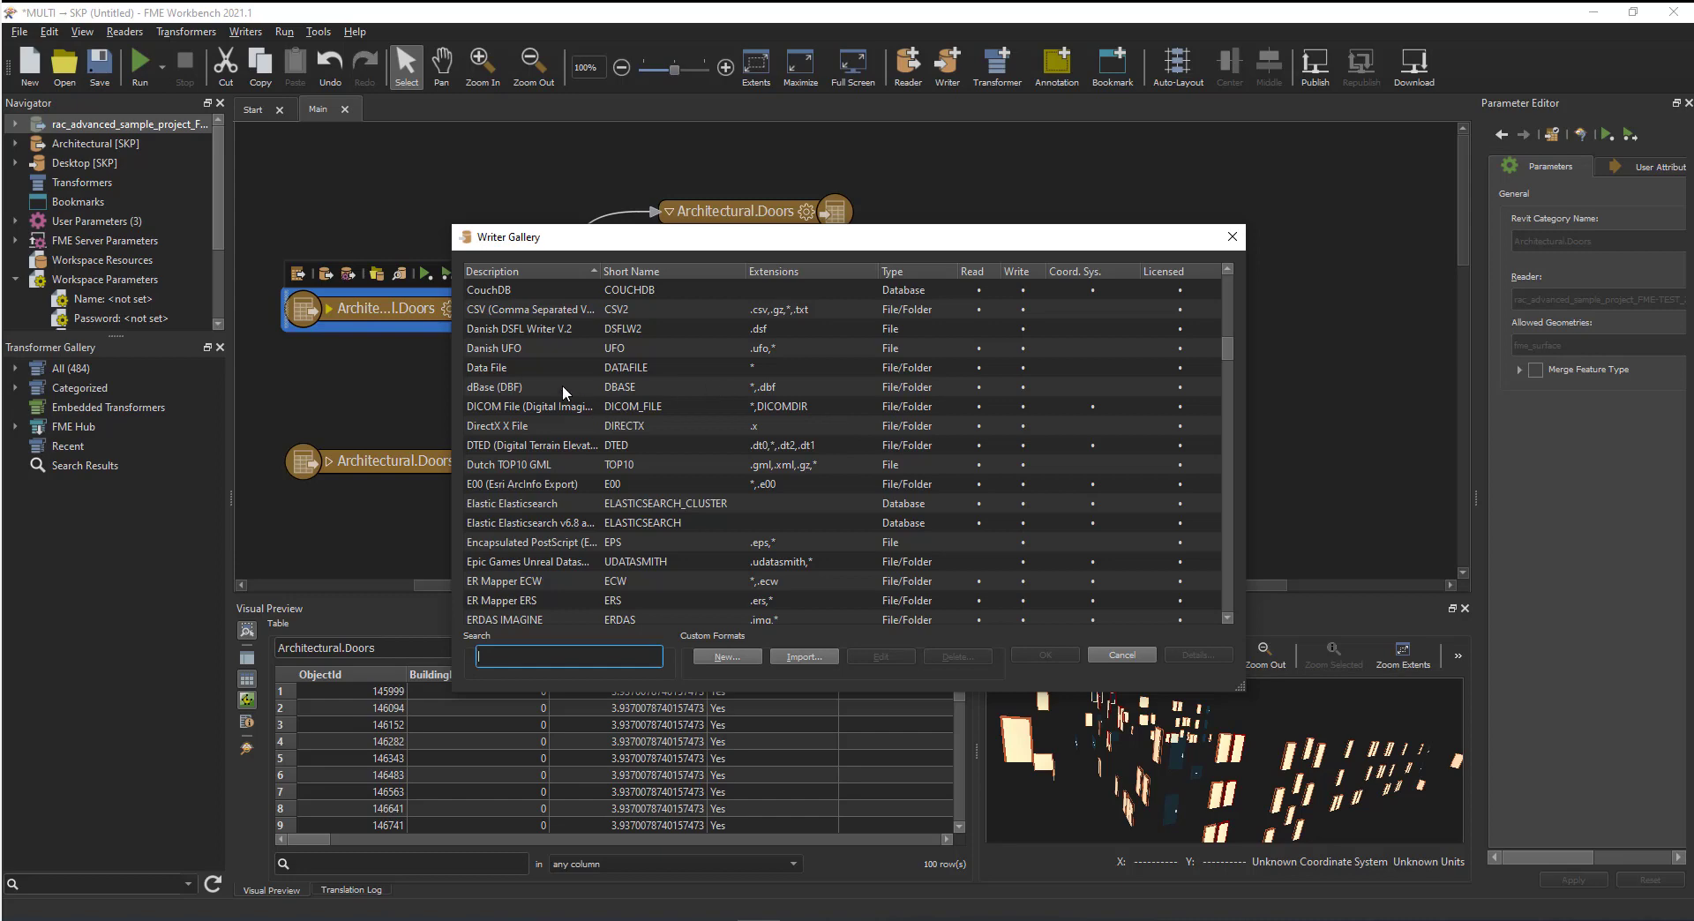
pyautogui.scroll(-4, 529, 408)
pyautogui.scroll(-8, 561, 428)
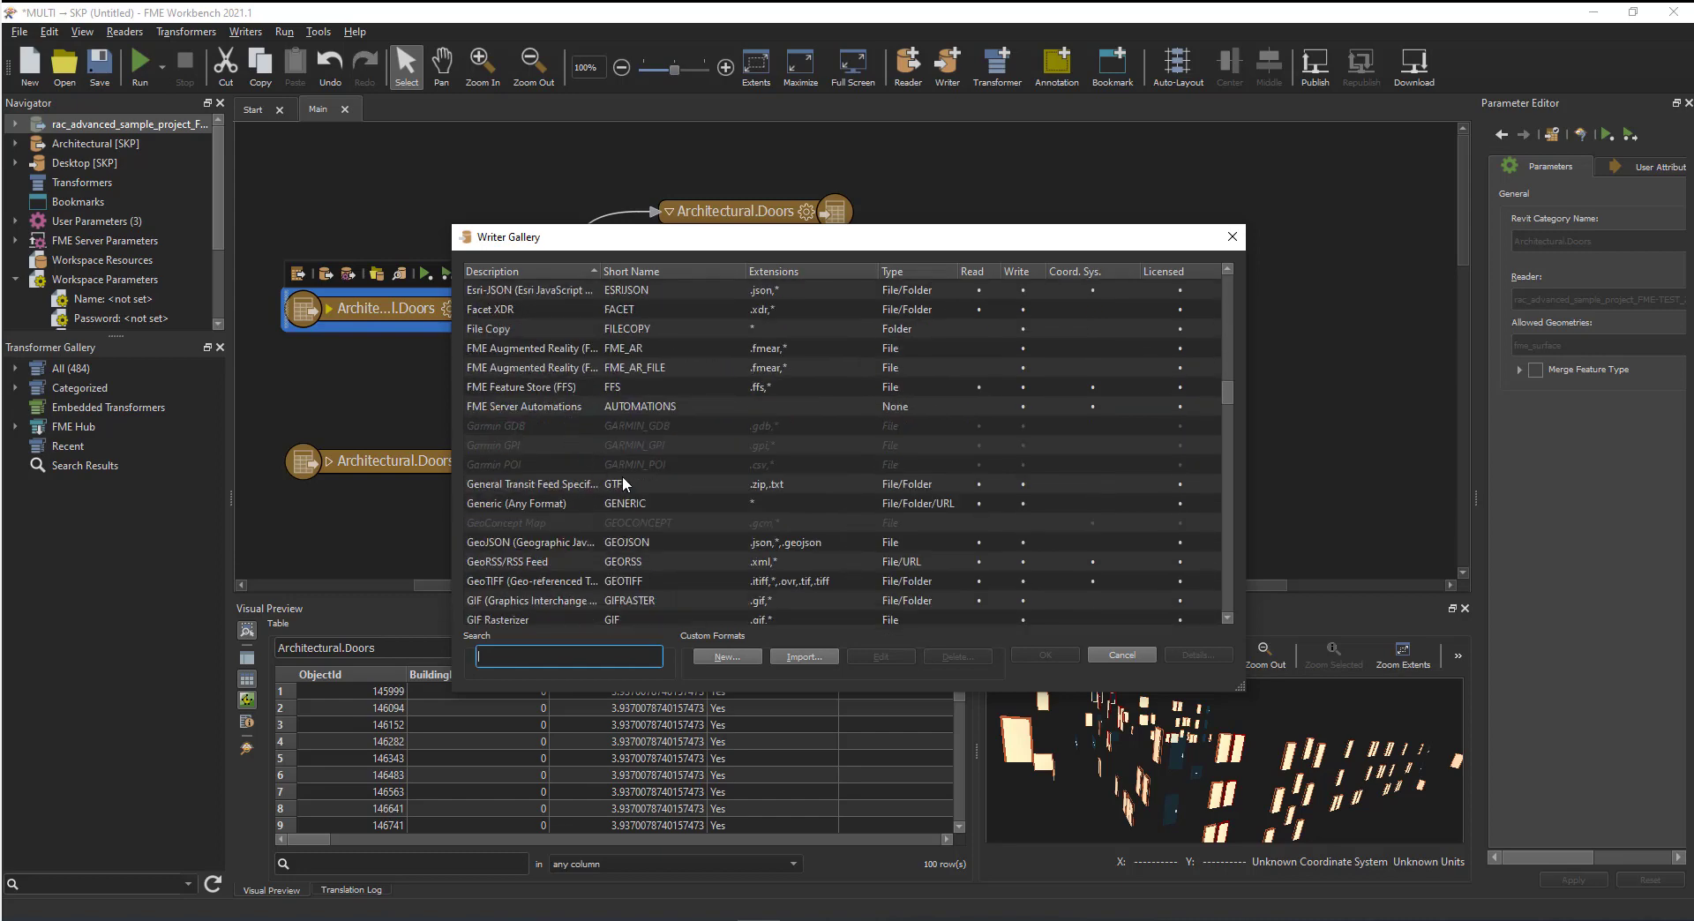
pyautogui.write('if')
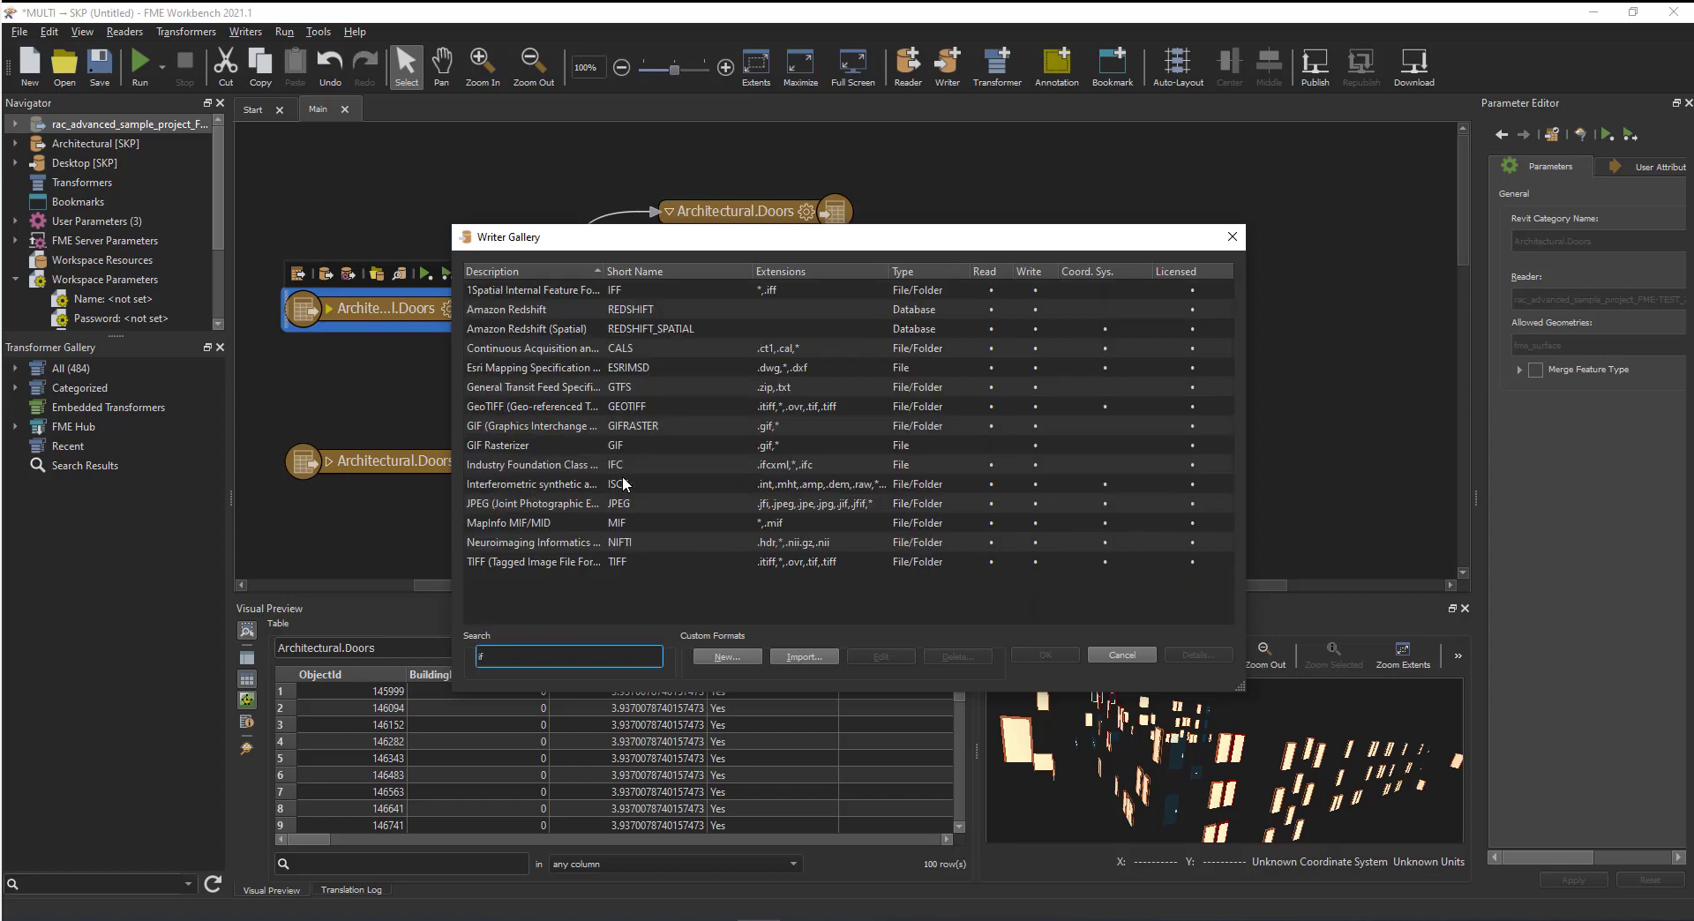
pyautogui.write('c')
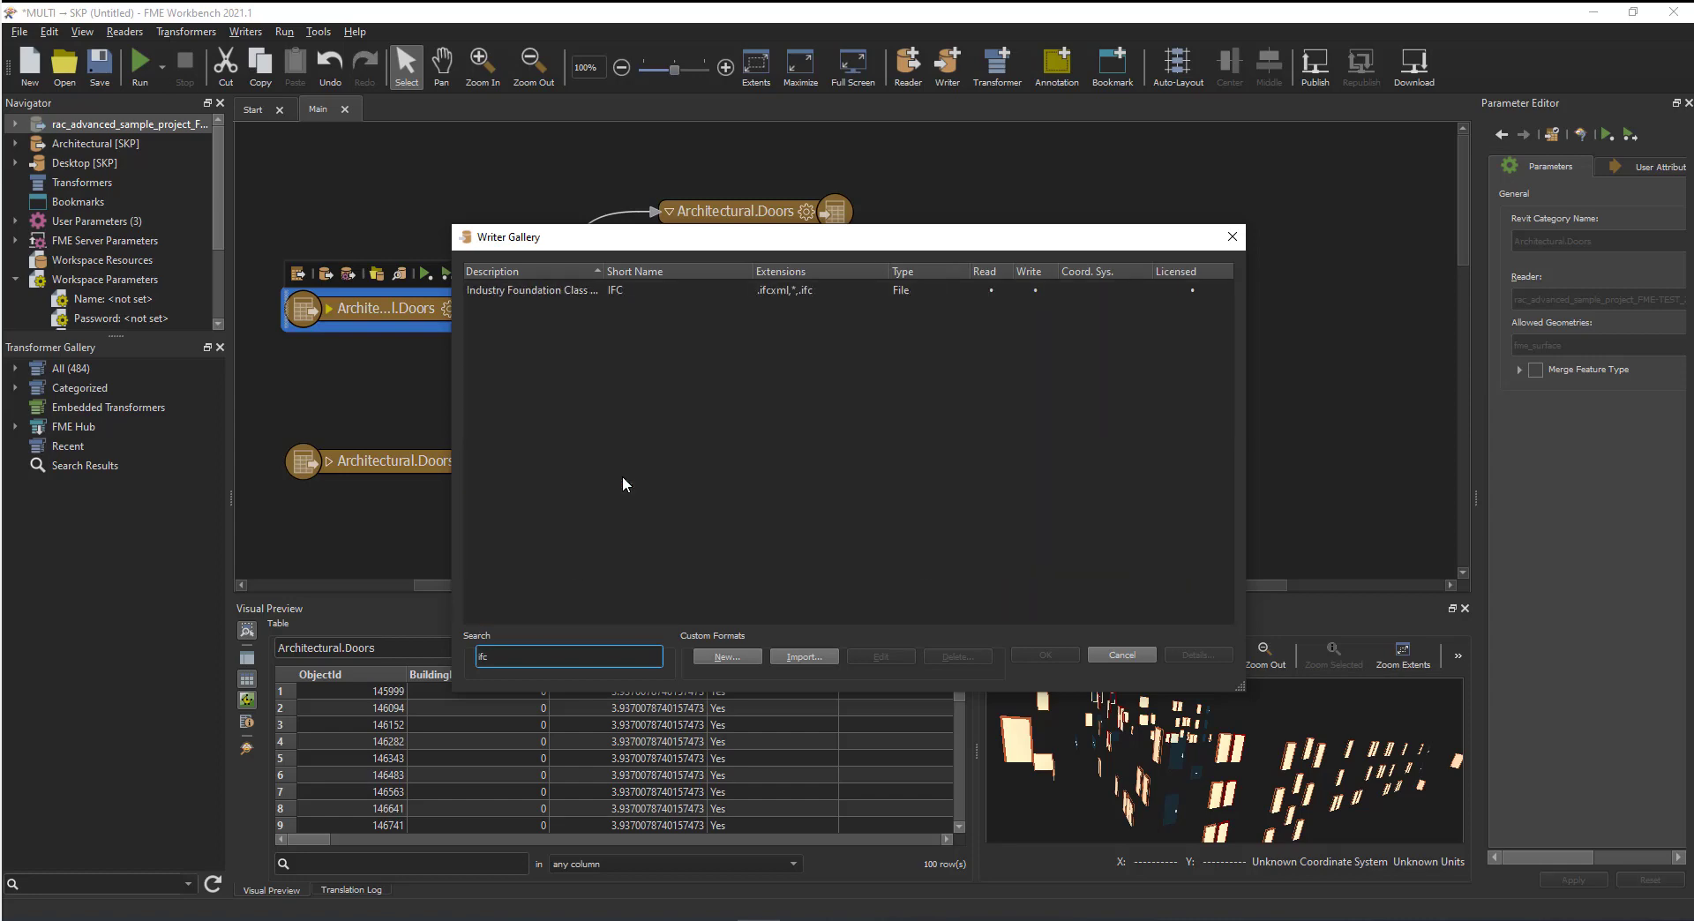
pyautogui.press('BackSpace')
pyautogui.press('BackSpace')
pyautogui.press('BackSpace')
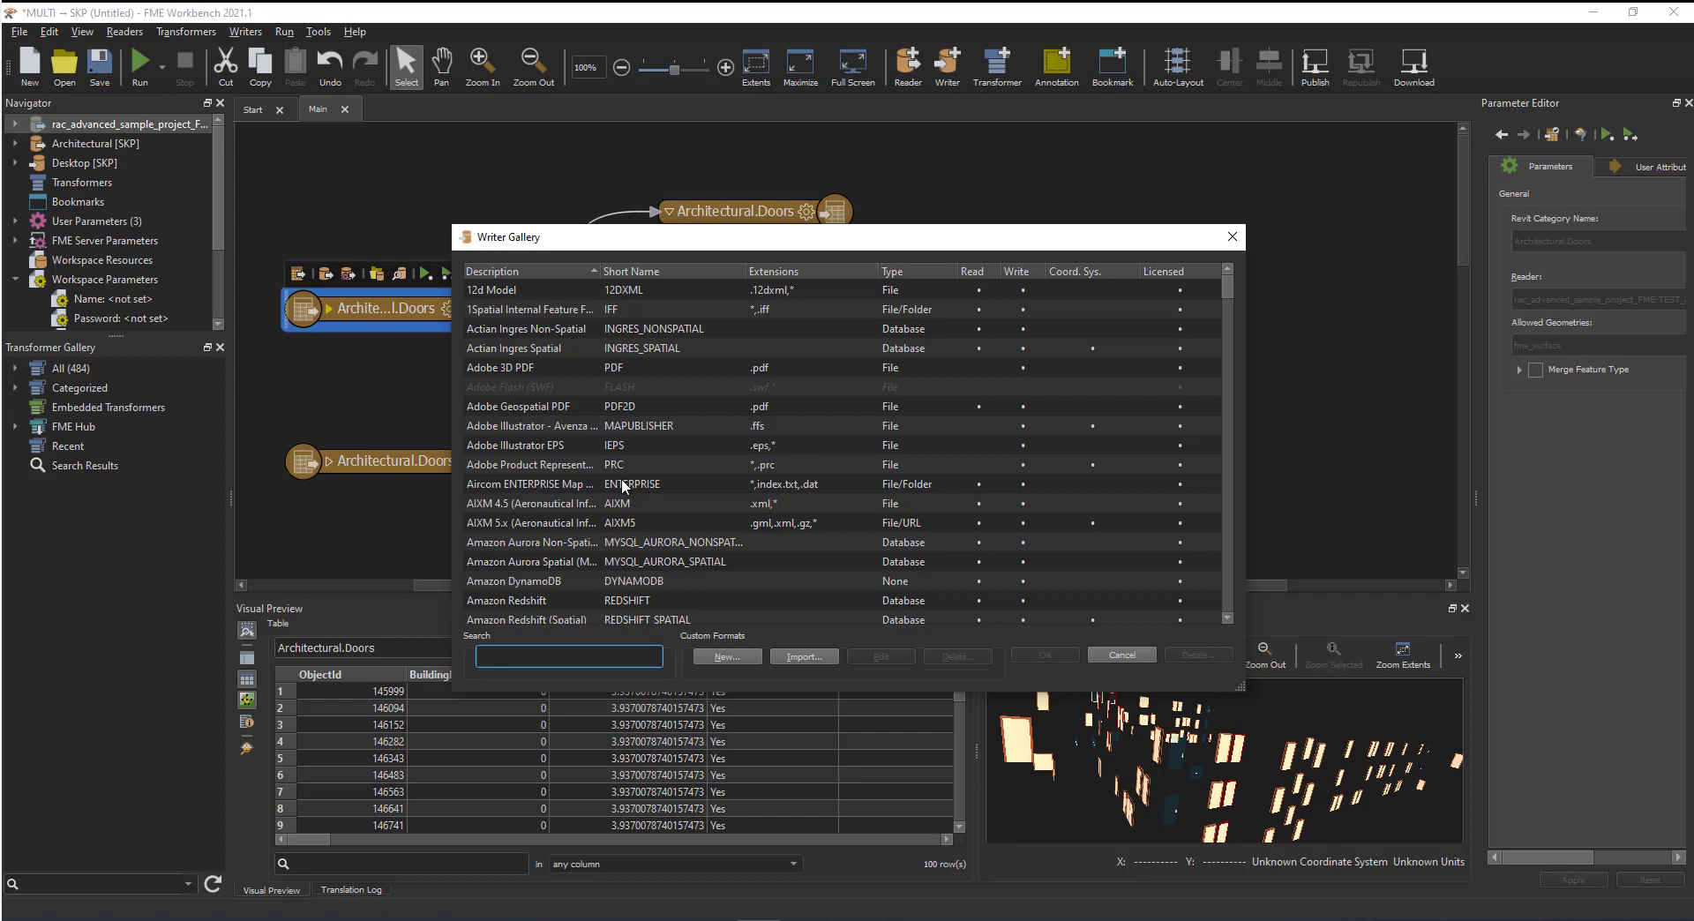
pyautogui.scroll(-15, 623, 486)
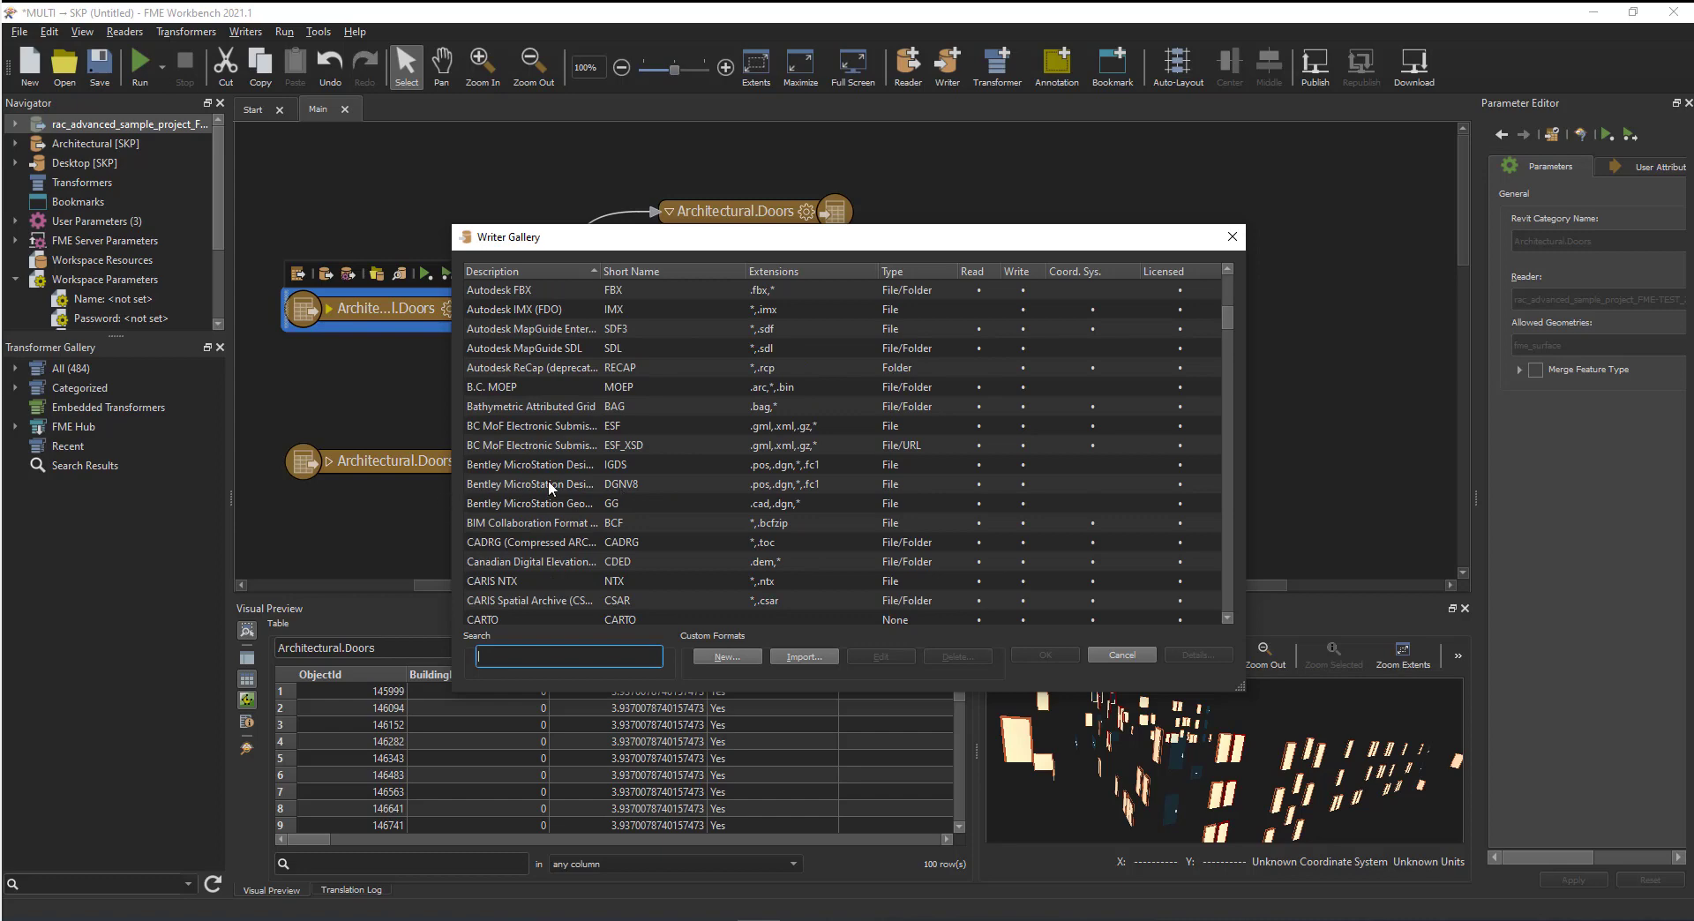
pyautogui.scroll(-3, 554, 488)
pyautogui.scroll(-4, 566, 423)
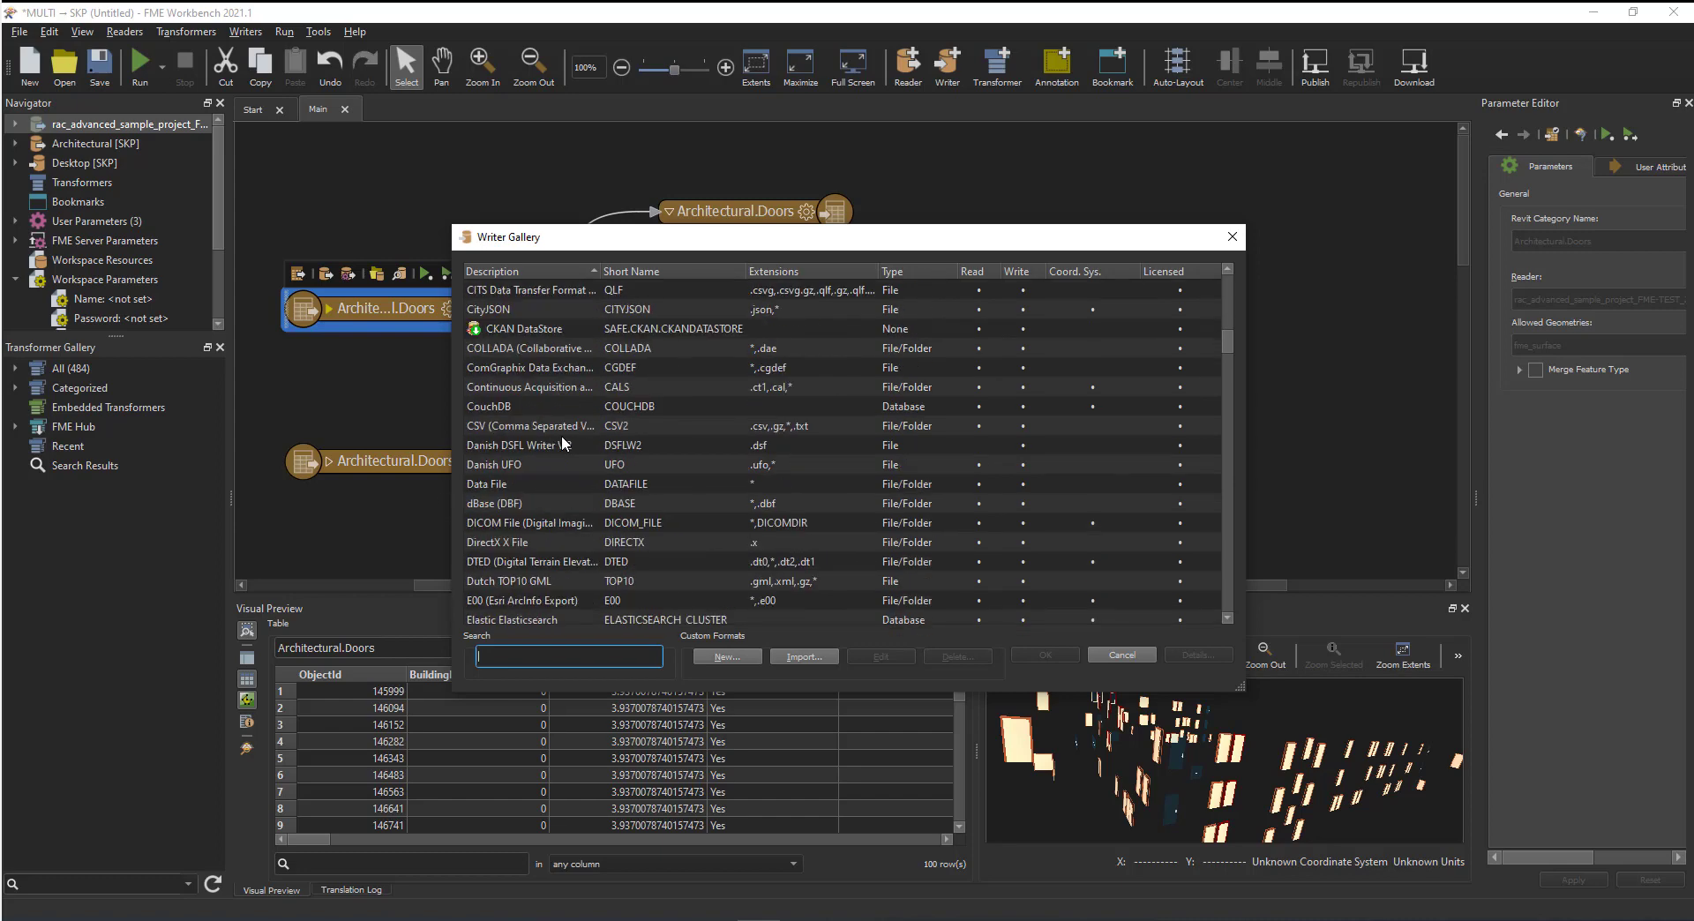
# - Find "excel" in the gallery and add a Microsoft Excel writer with dataset FME Revit Test and sheet definition Copy from Reader
pyautogui.write('ex')
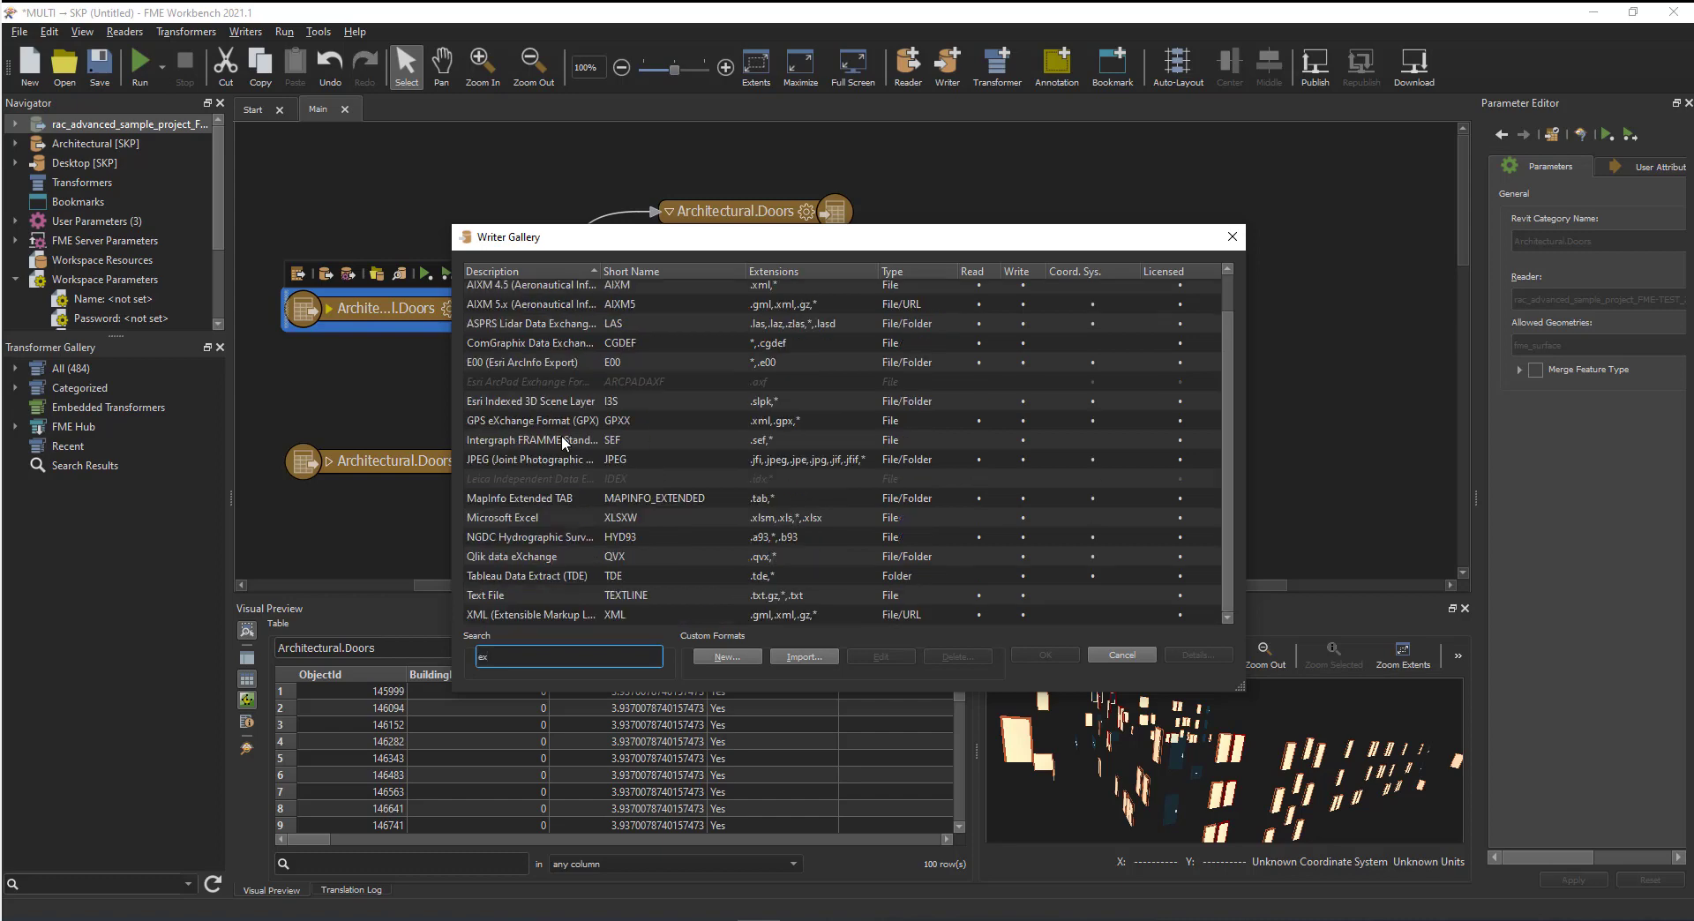
pyautogui.write('cel')
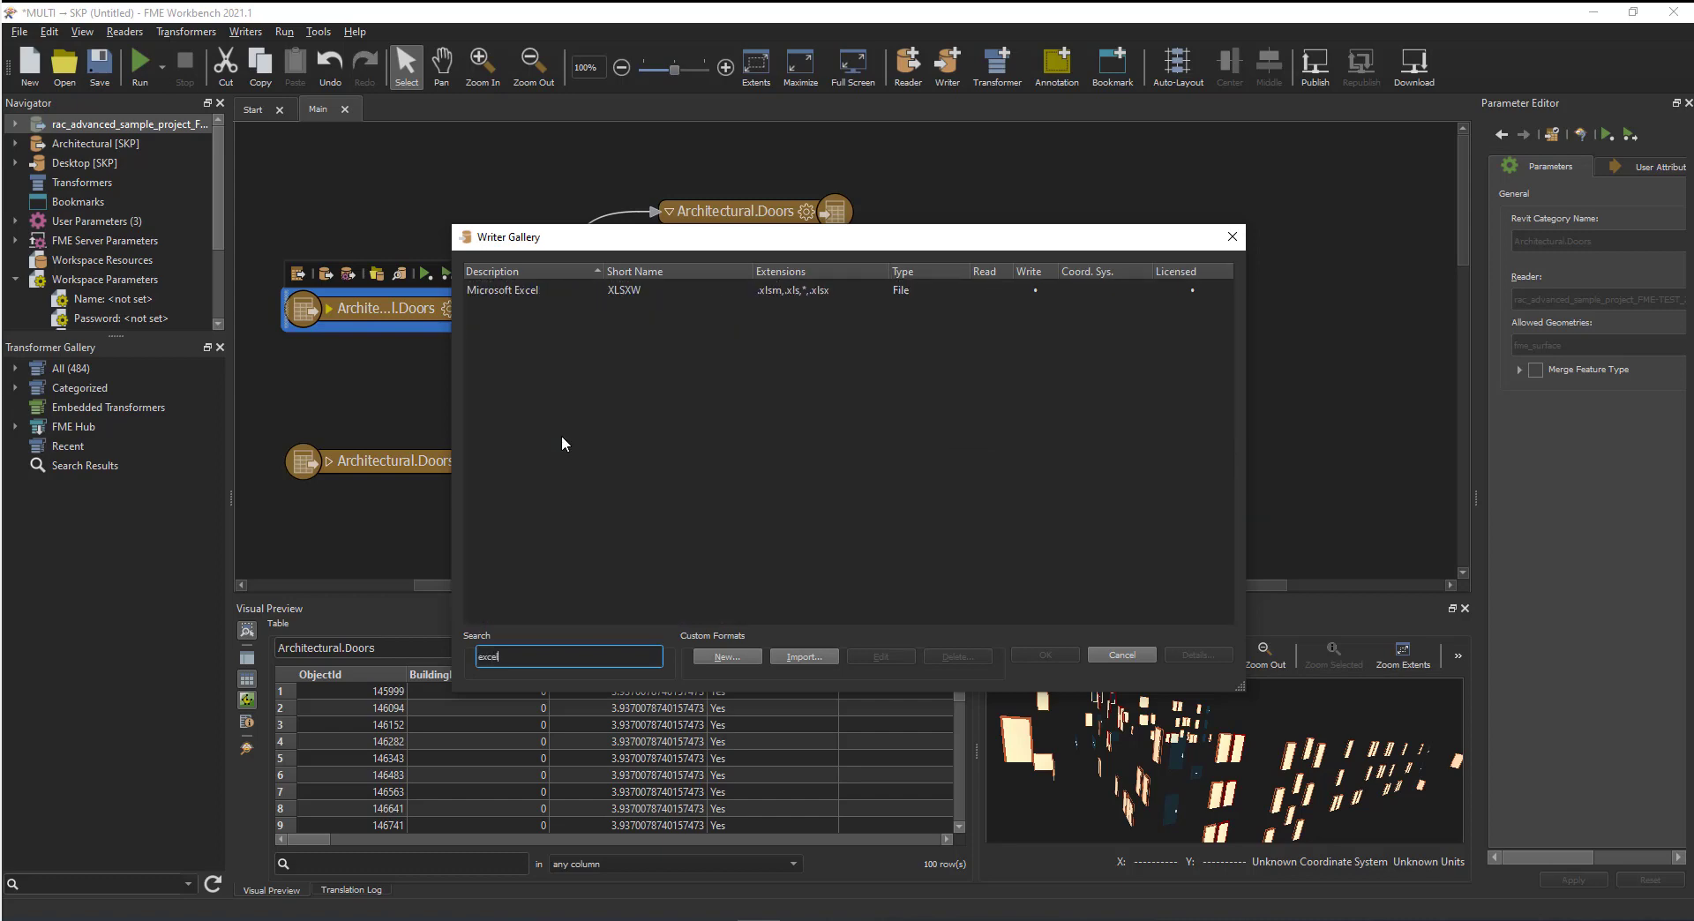
pyautogui.click(548, 290)
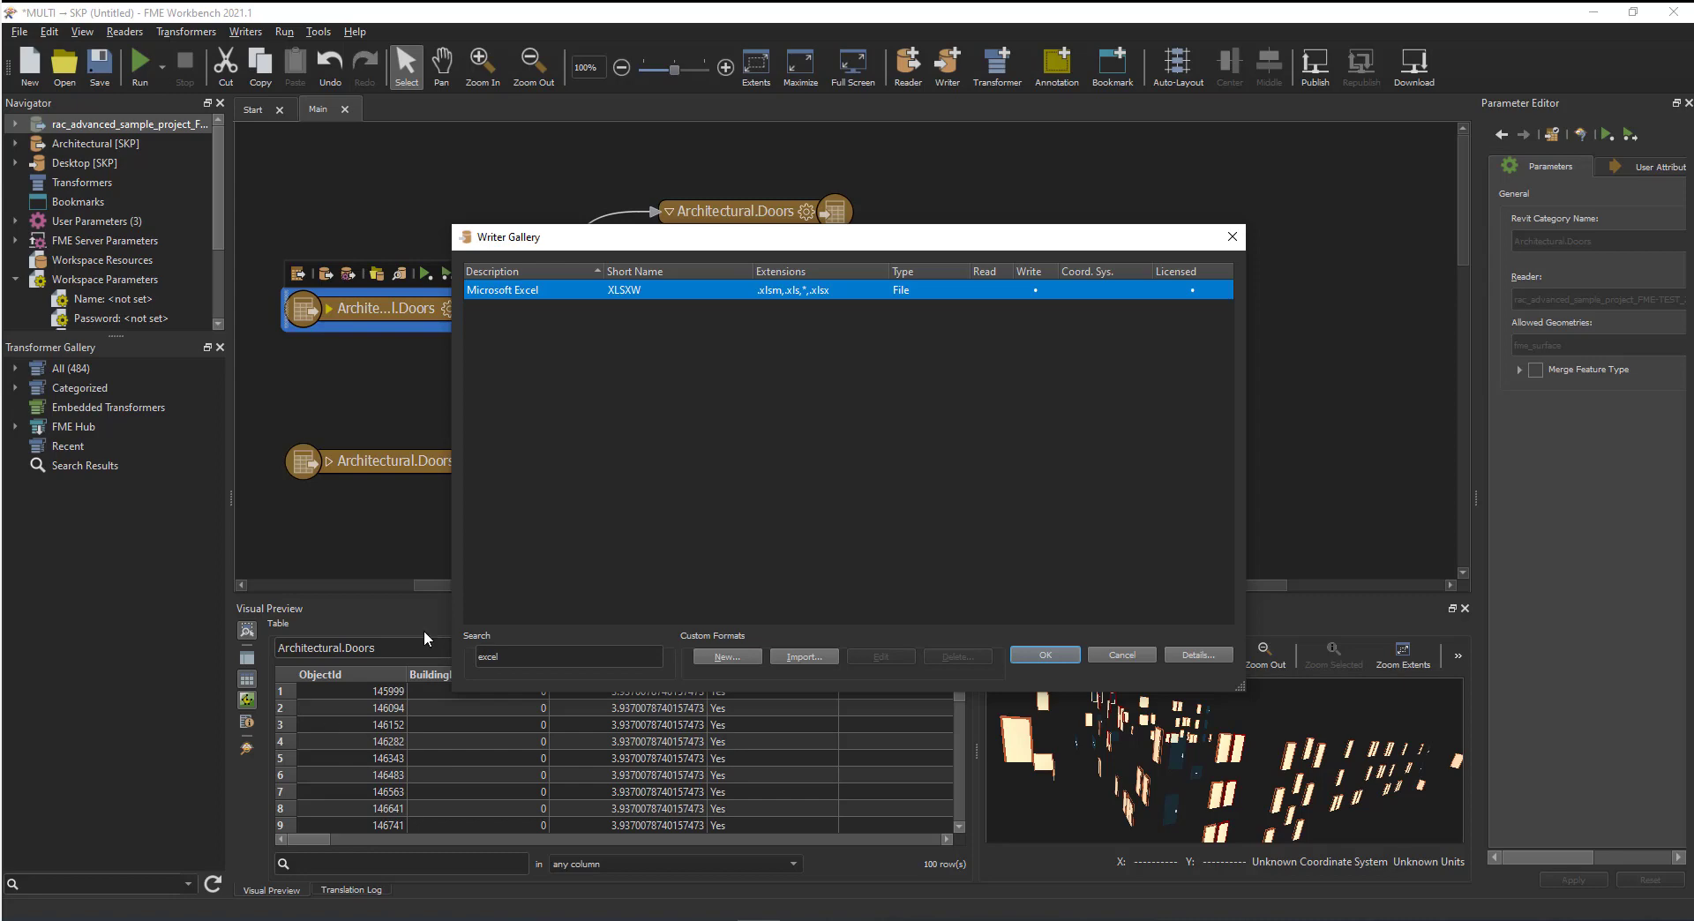
pyautogui.click(1054, 657)
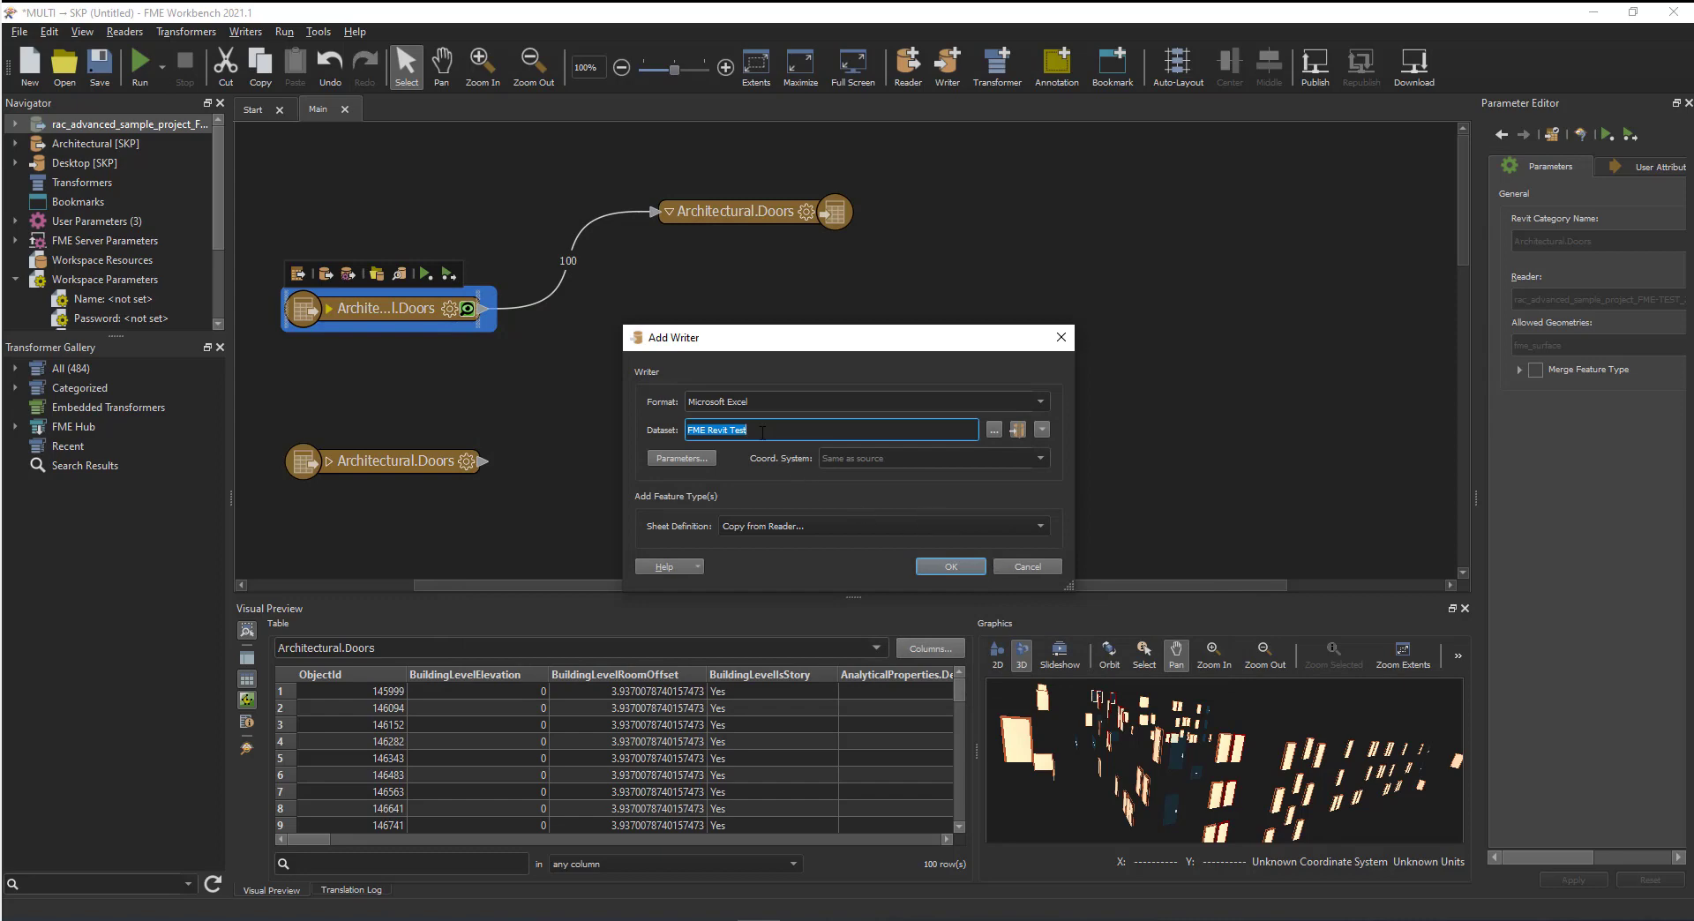
pyautogui.click(948, 568)
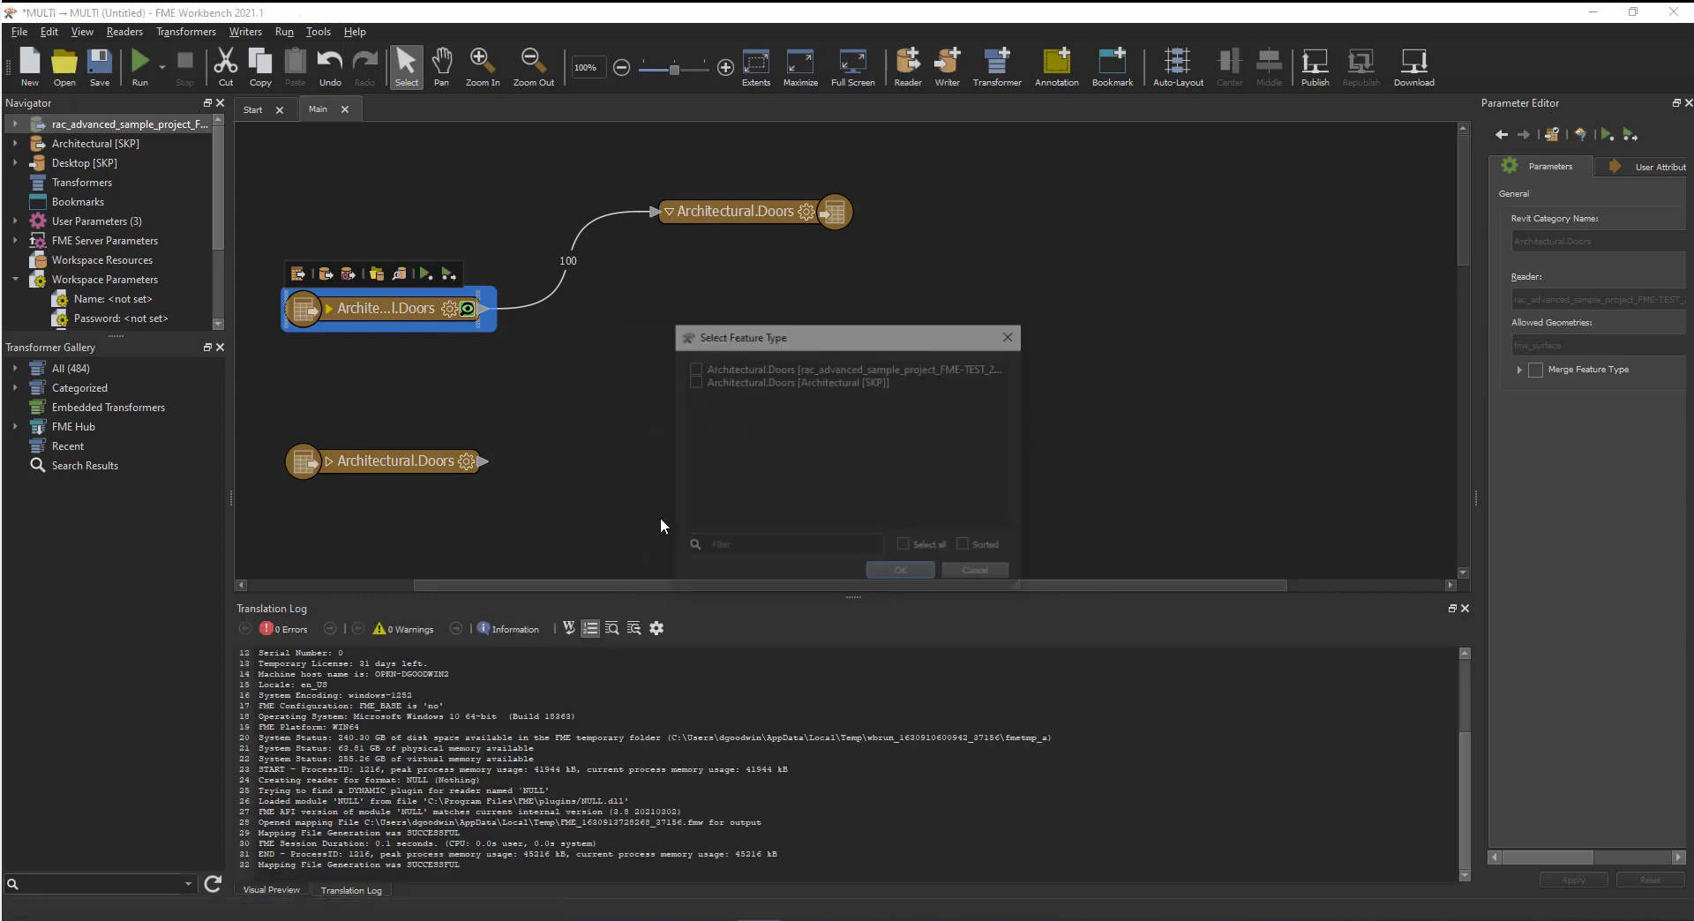
# - Finish adding the Excel writer after toggling the Architectural.Doors feature types, leaving both unselected
pyautogui.click(692, 368)
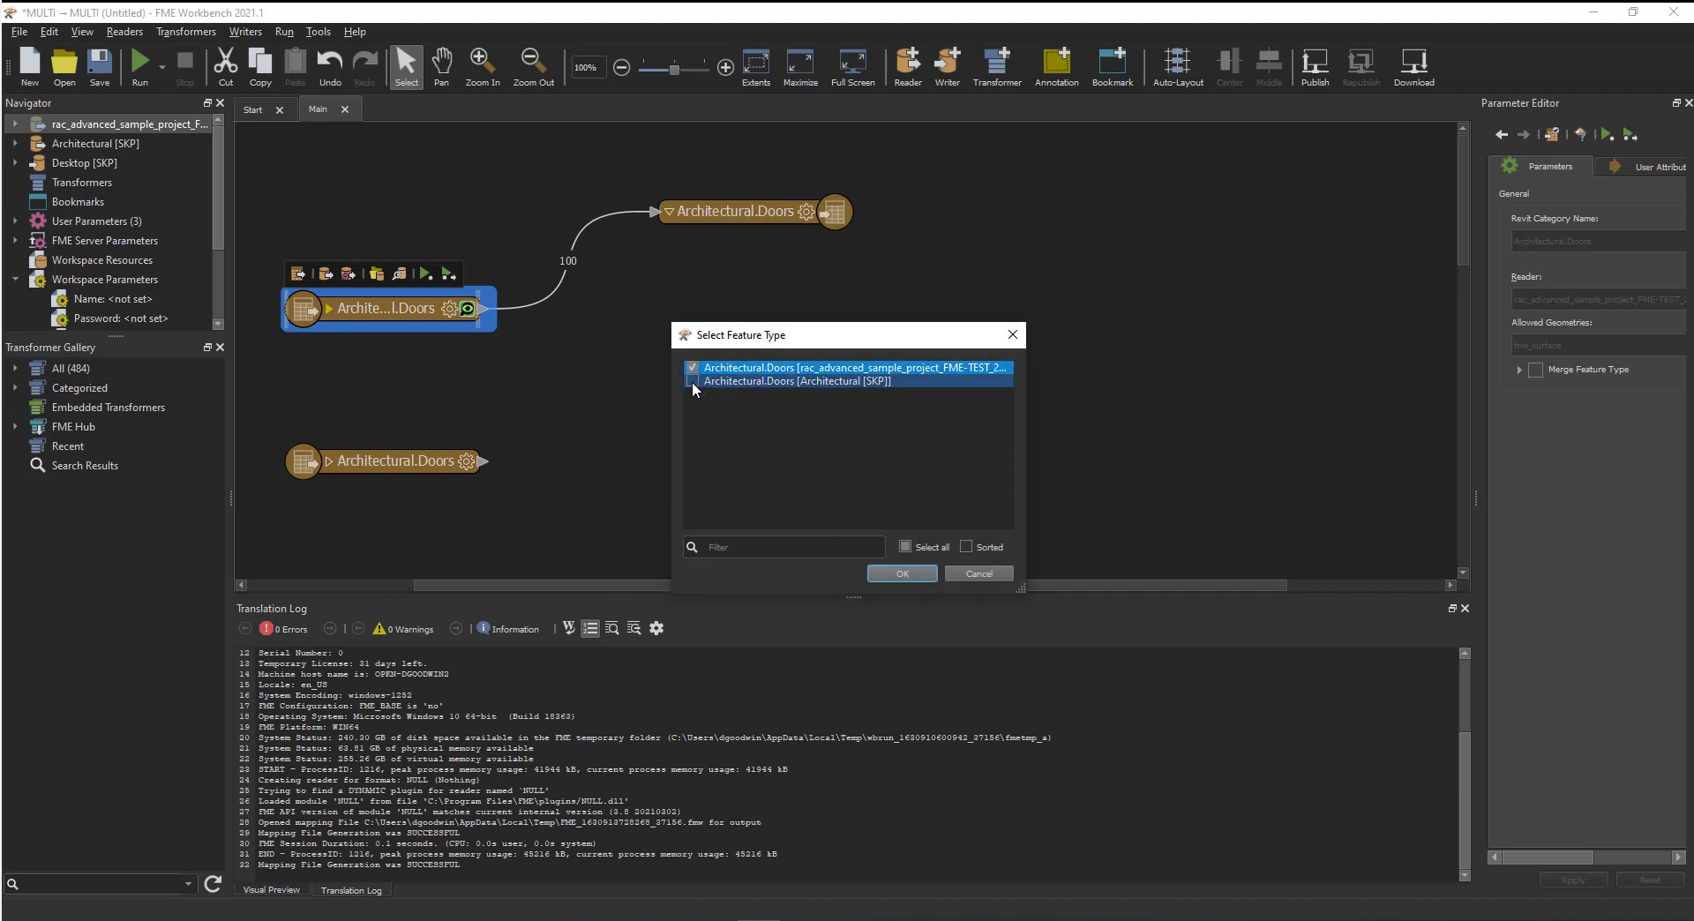
pyautogui.click(692, 381)
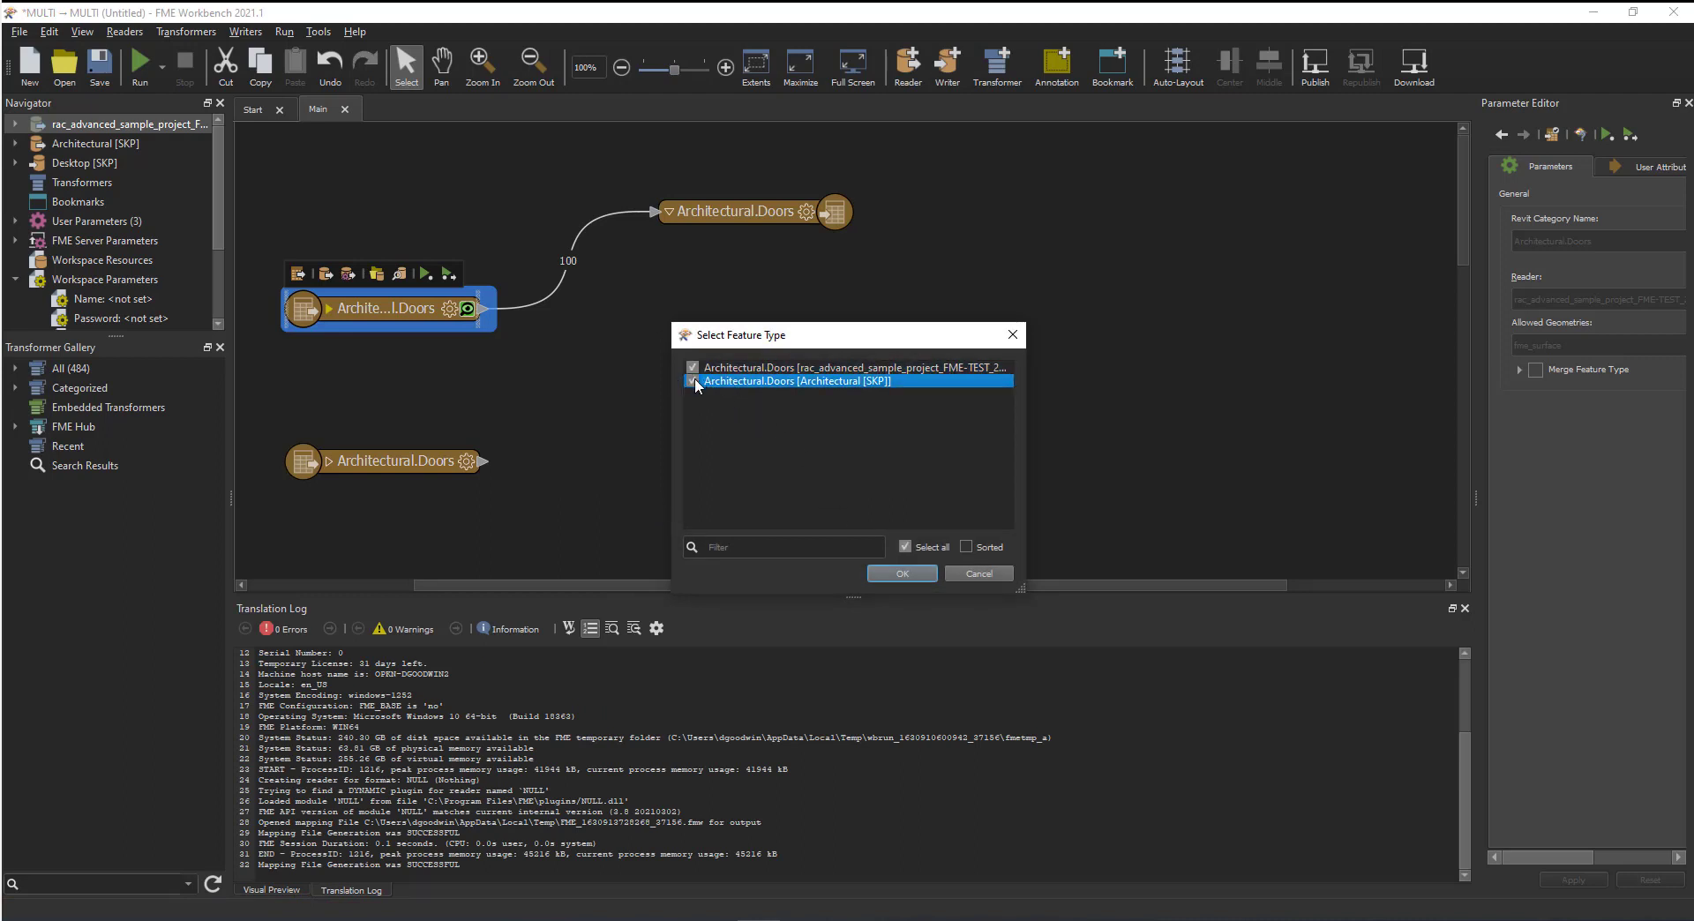
pyautogui.click(692, 381)
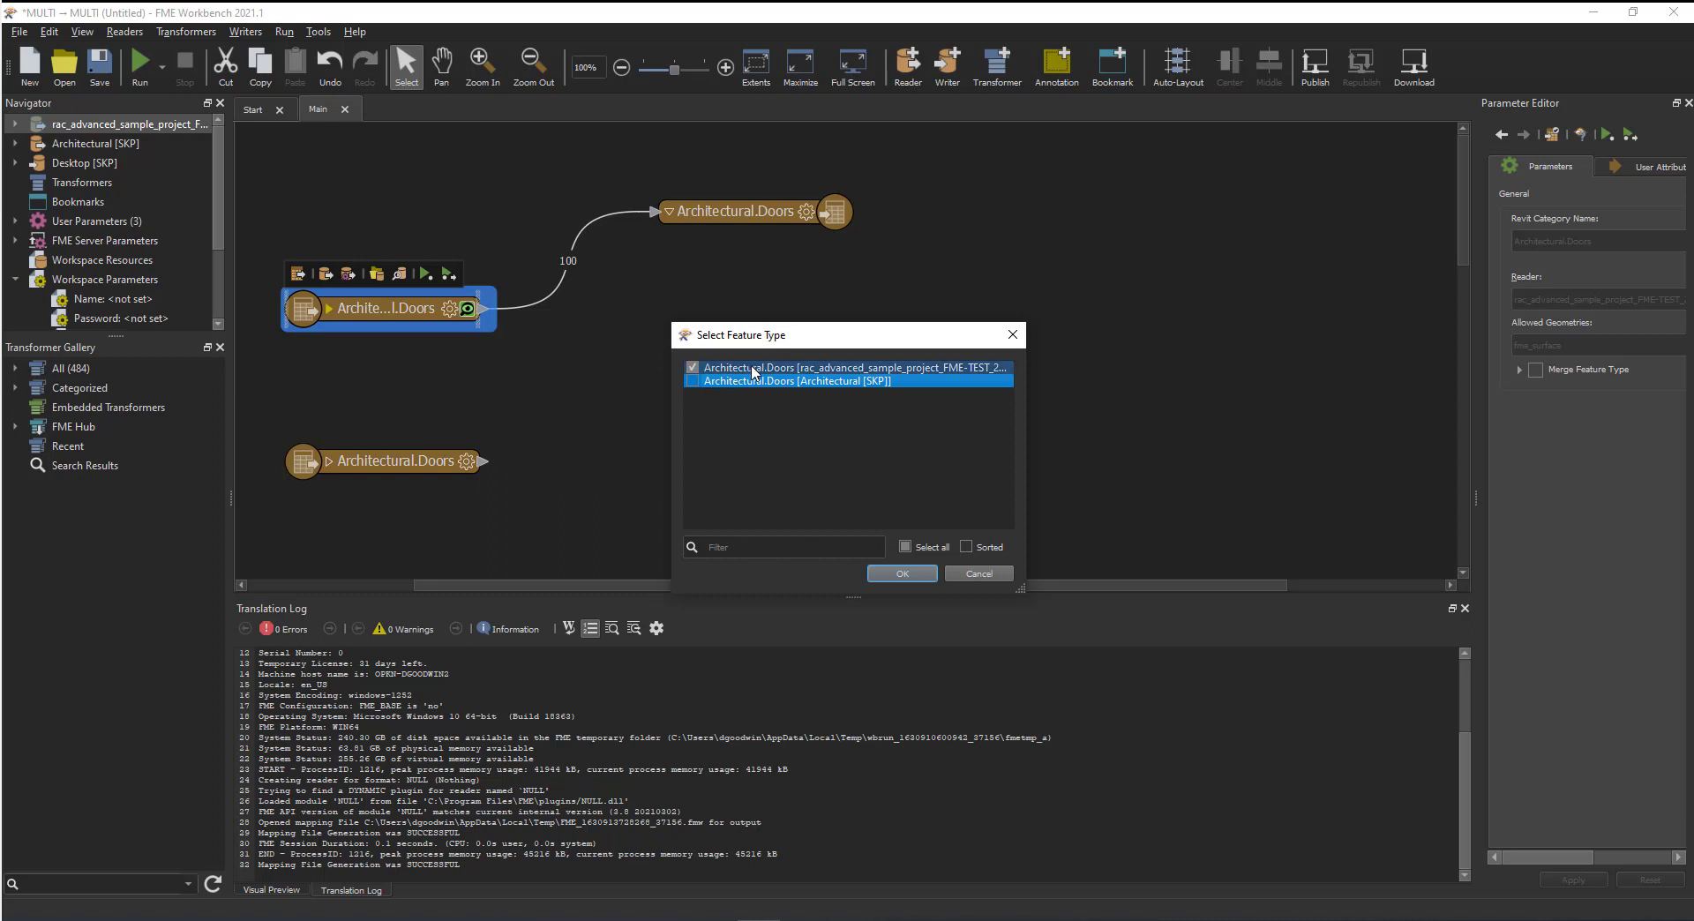
pyautogui.click(754, 369)
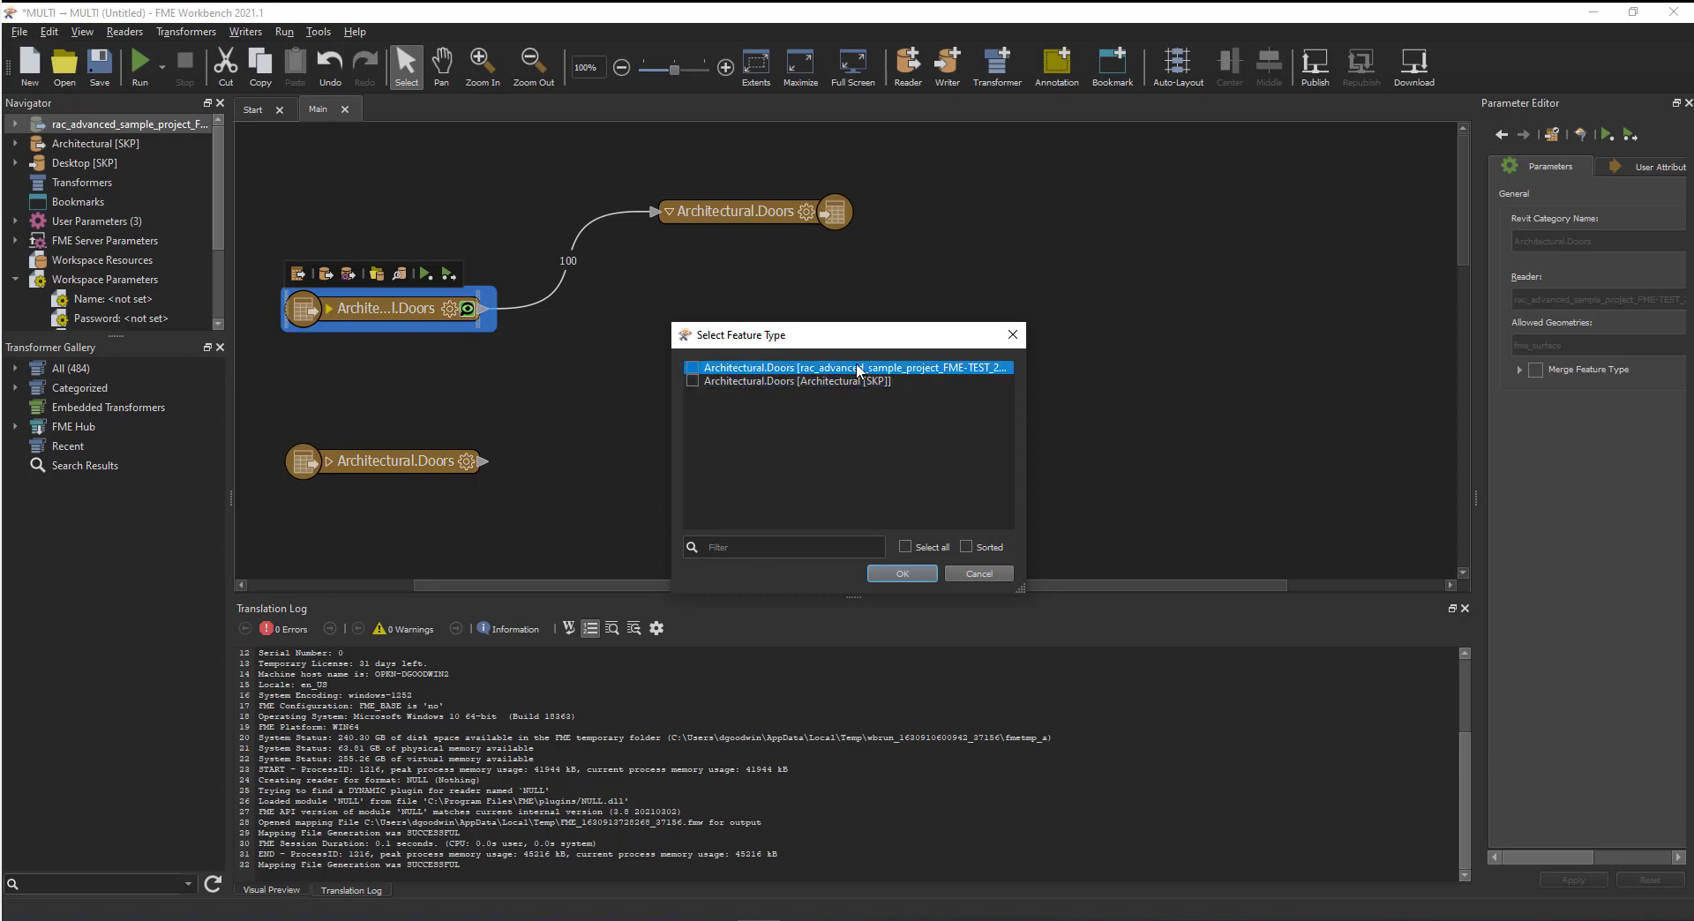
pyautogui.click(897, 574)
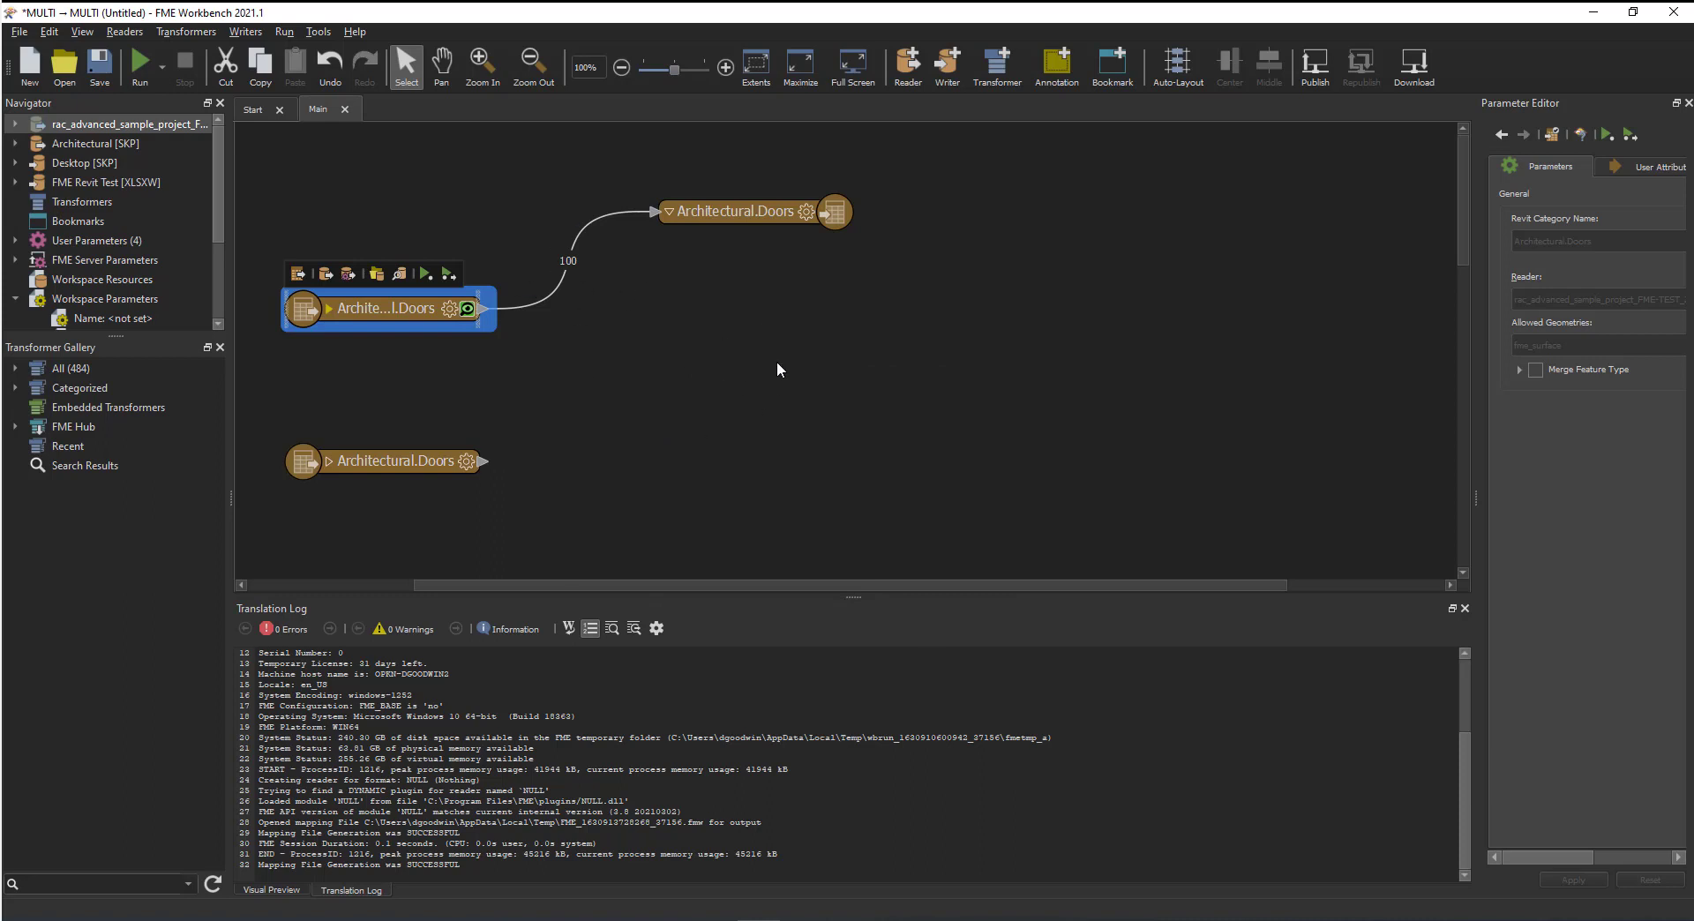
pyautogui.click(782, 217)
pyautogui.click(801, 177)
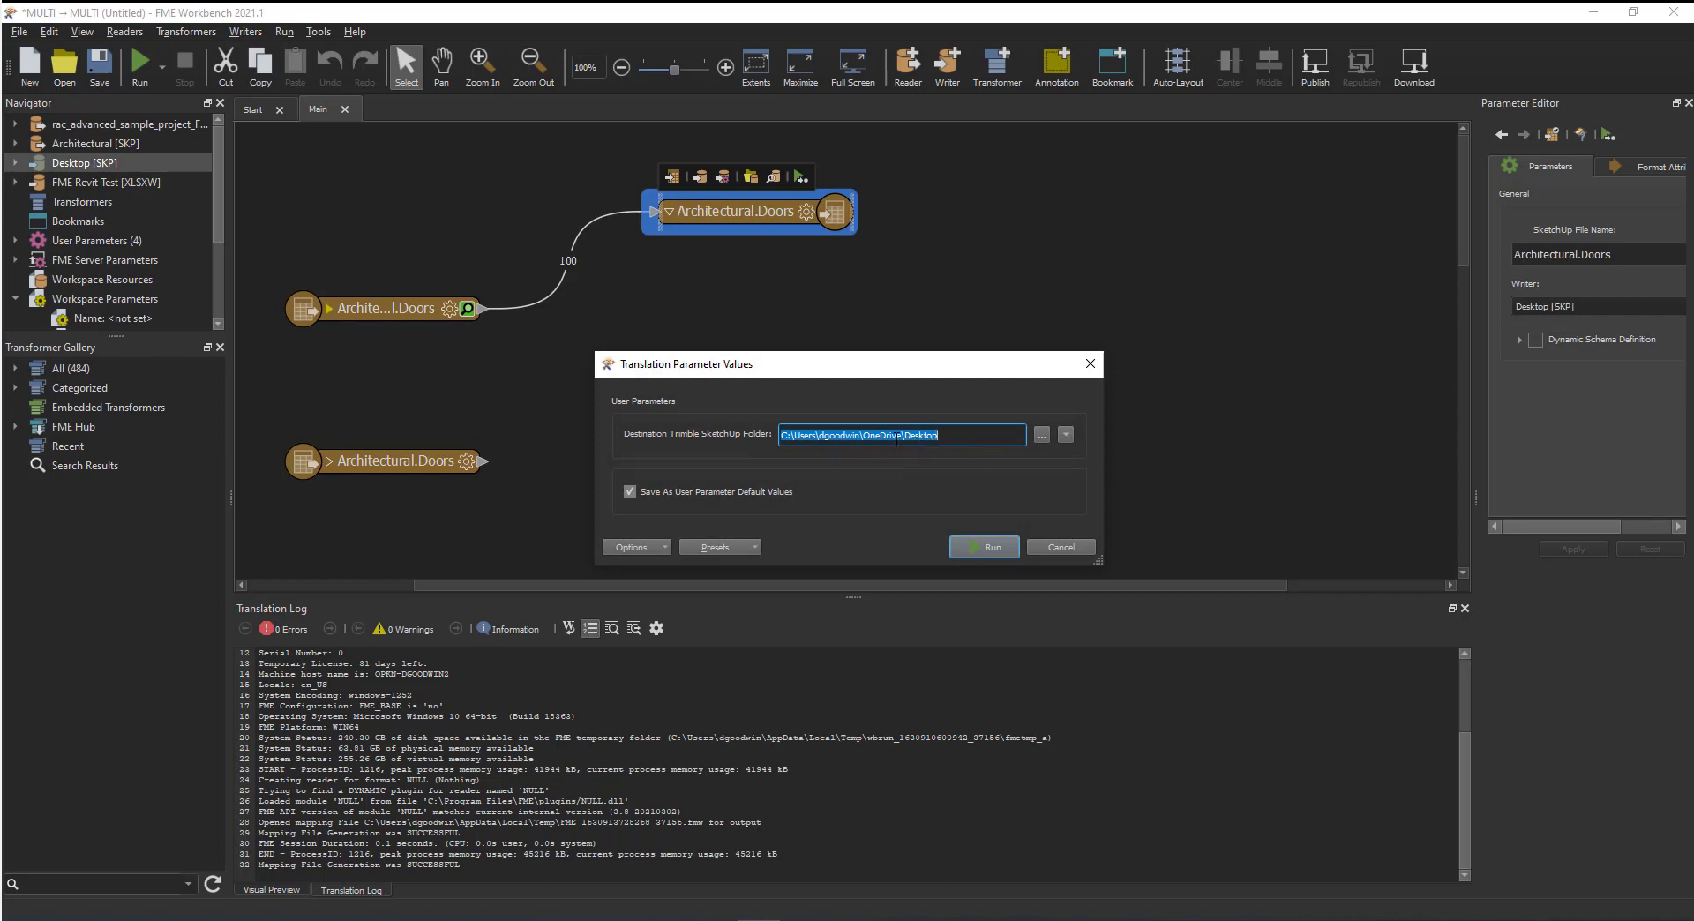
pyautogui.click(1091, 364)
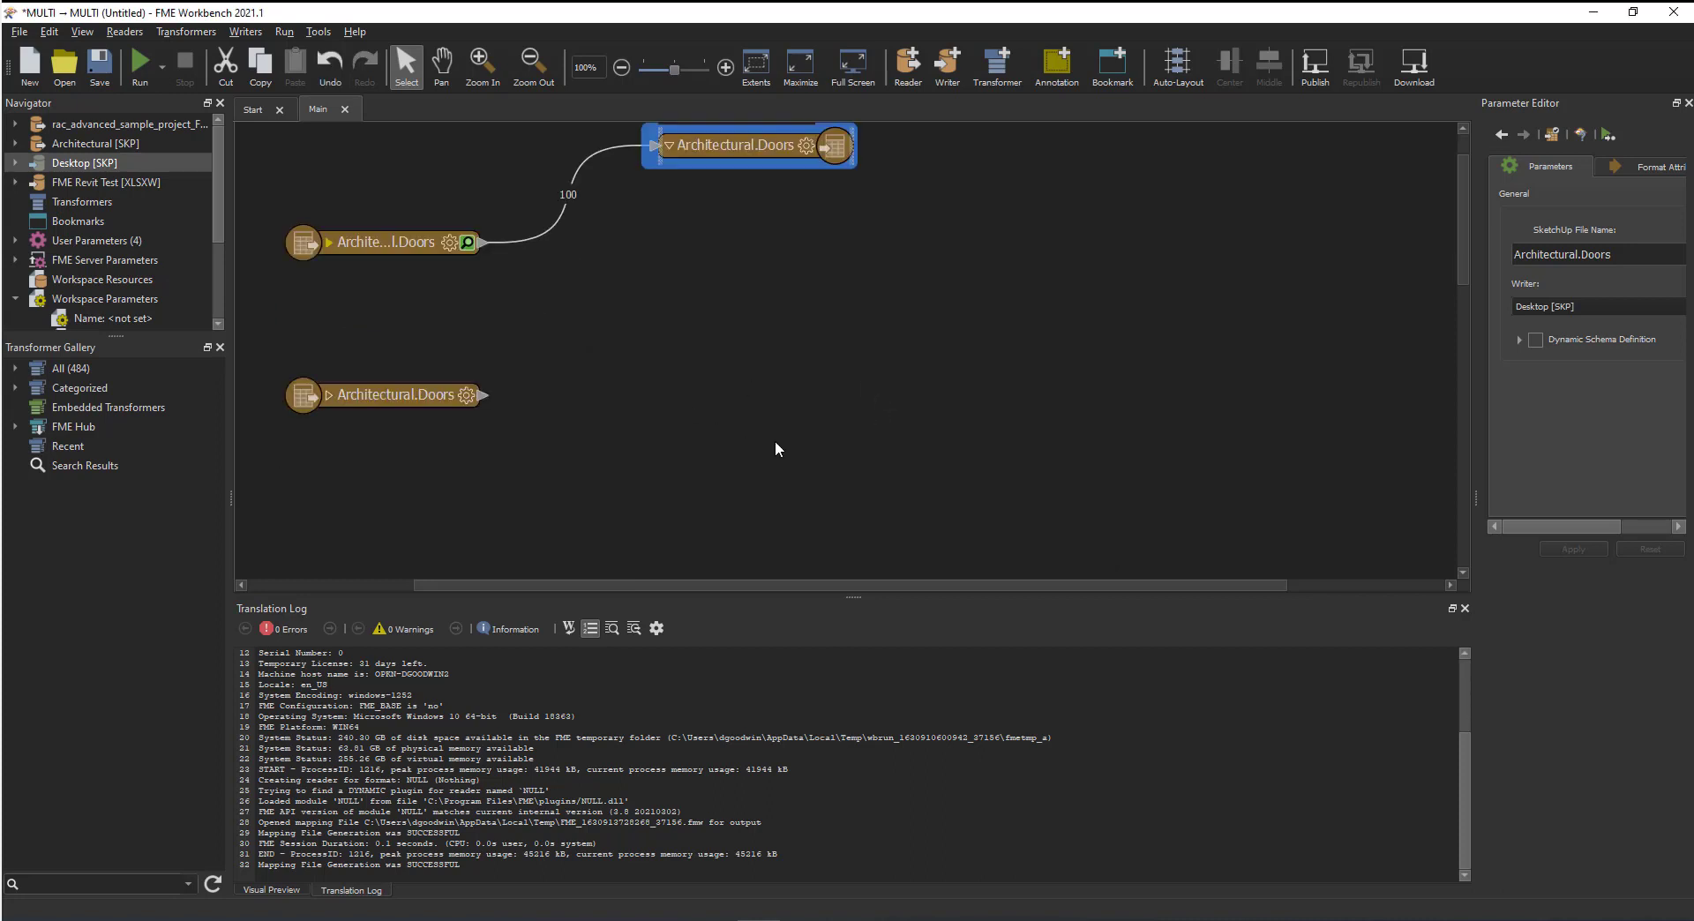
# - Examine the workspace canvas around the door readers and SketchUp writer for the Excel writer's feature type
pyautogui.scroll(-5, 824, 400)
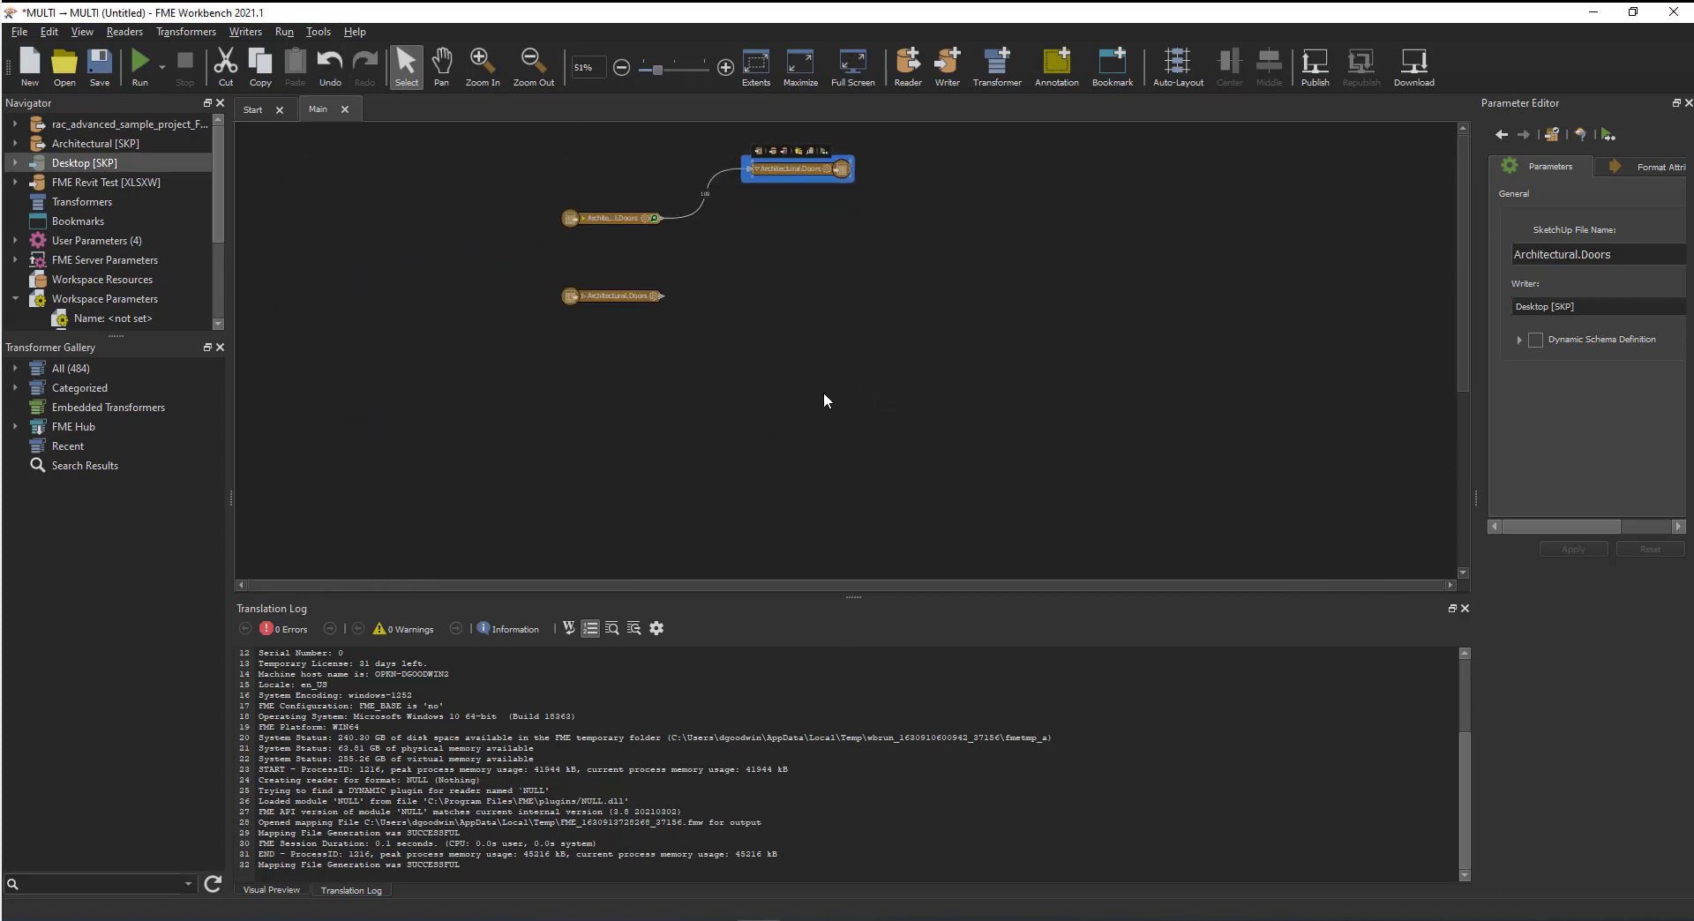
pyautogui.scroll(3, 824, 400)
pyautogui.scroll(3, 744, 326)
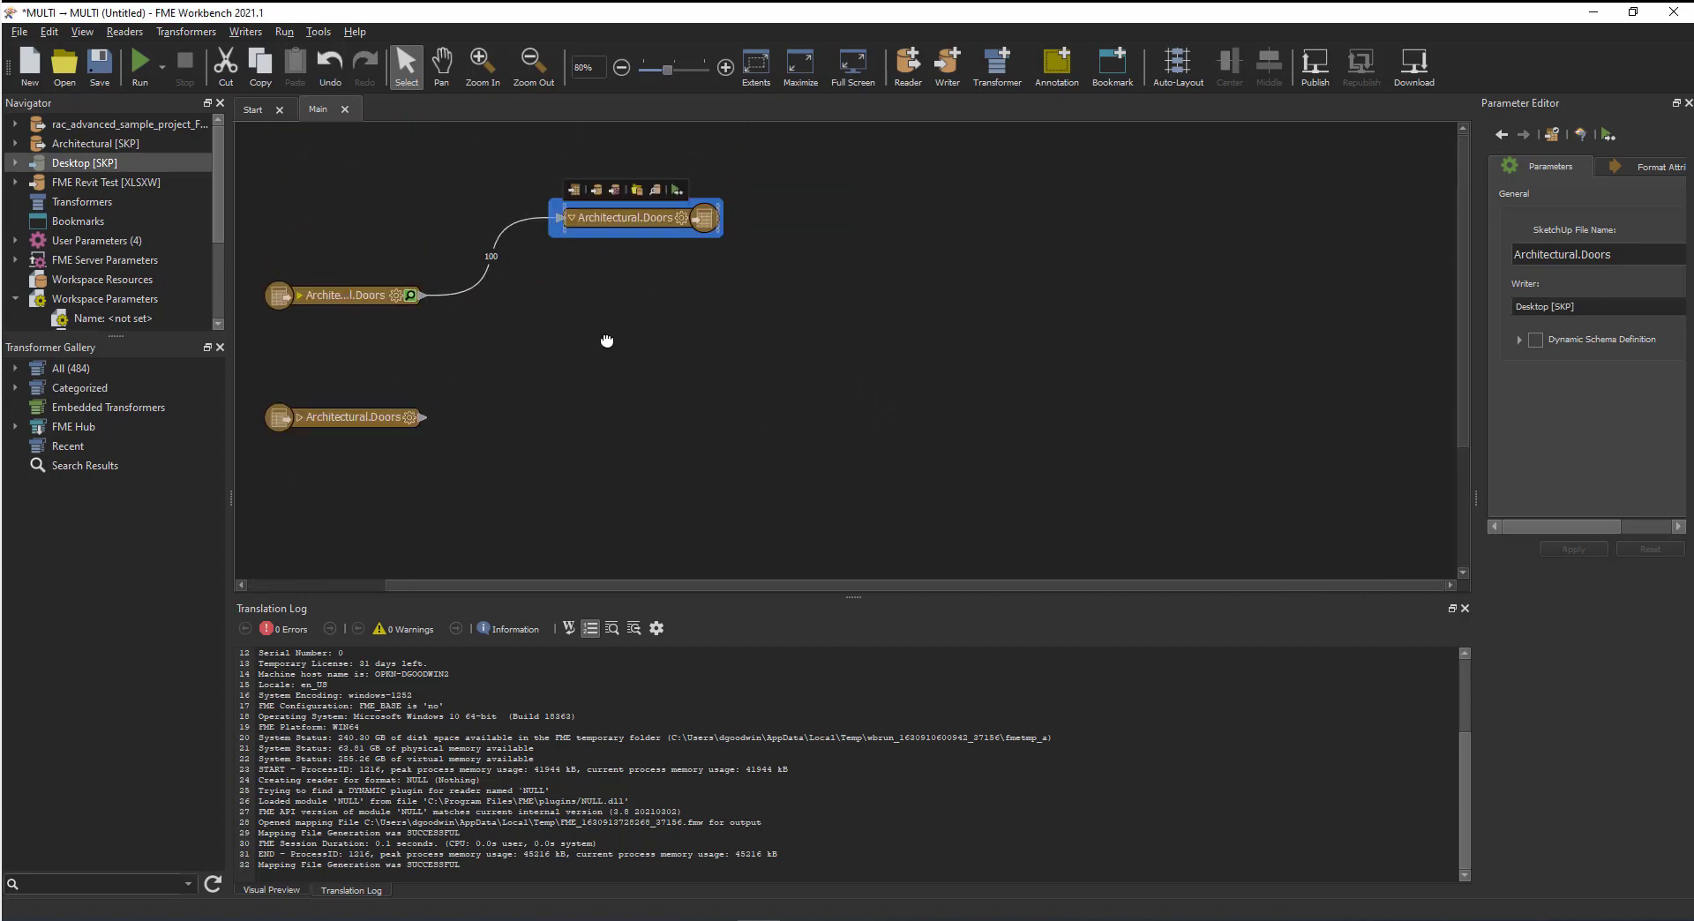
pyautogui.moveTo(605, 340); pyautogui.dragTo(860, 369)
pyautogui.click(840, 381)
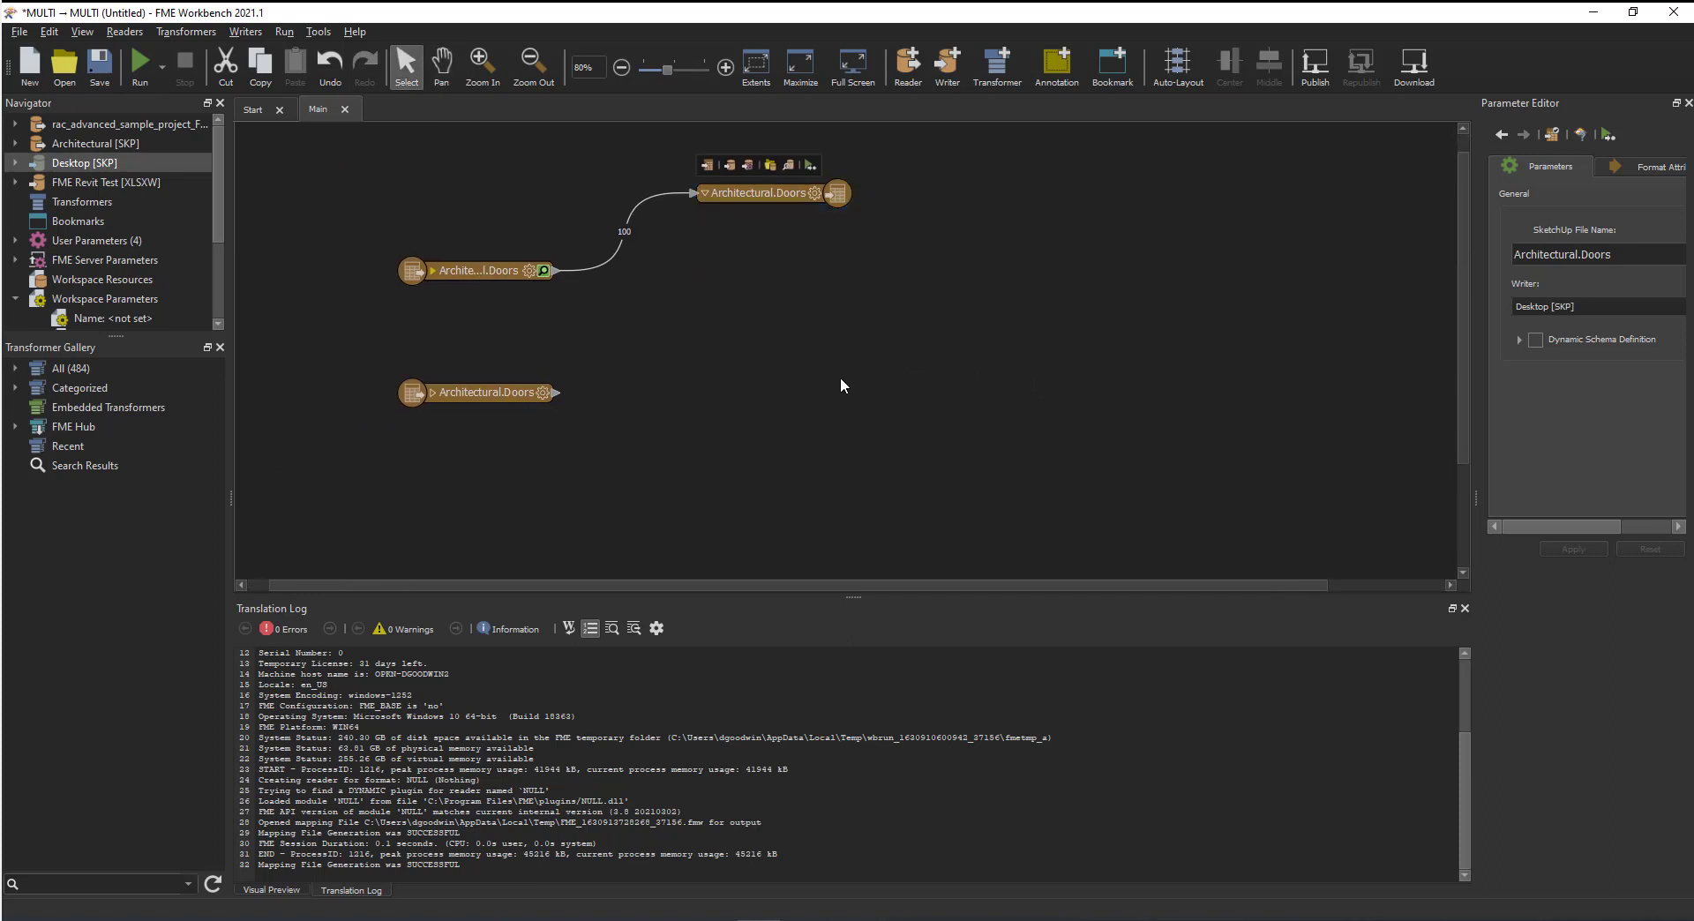
pyautogui.scroll(-3, 833, 340)
pyautogui.scroll(3, 828, 328)
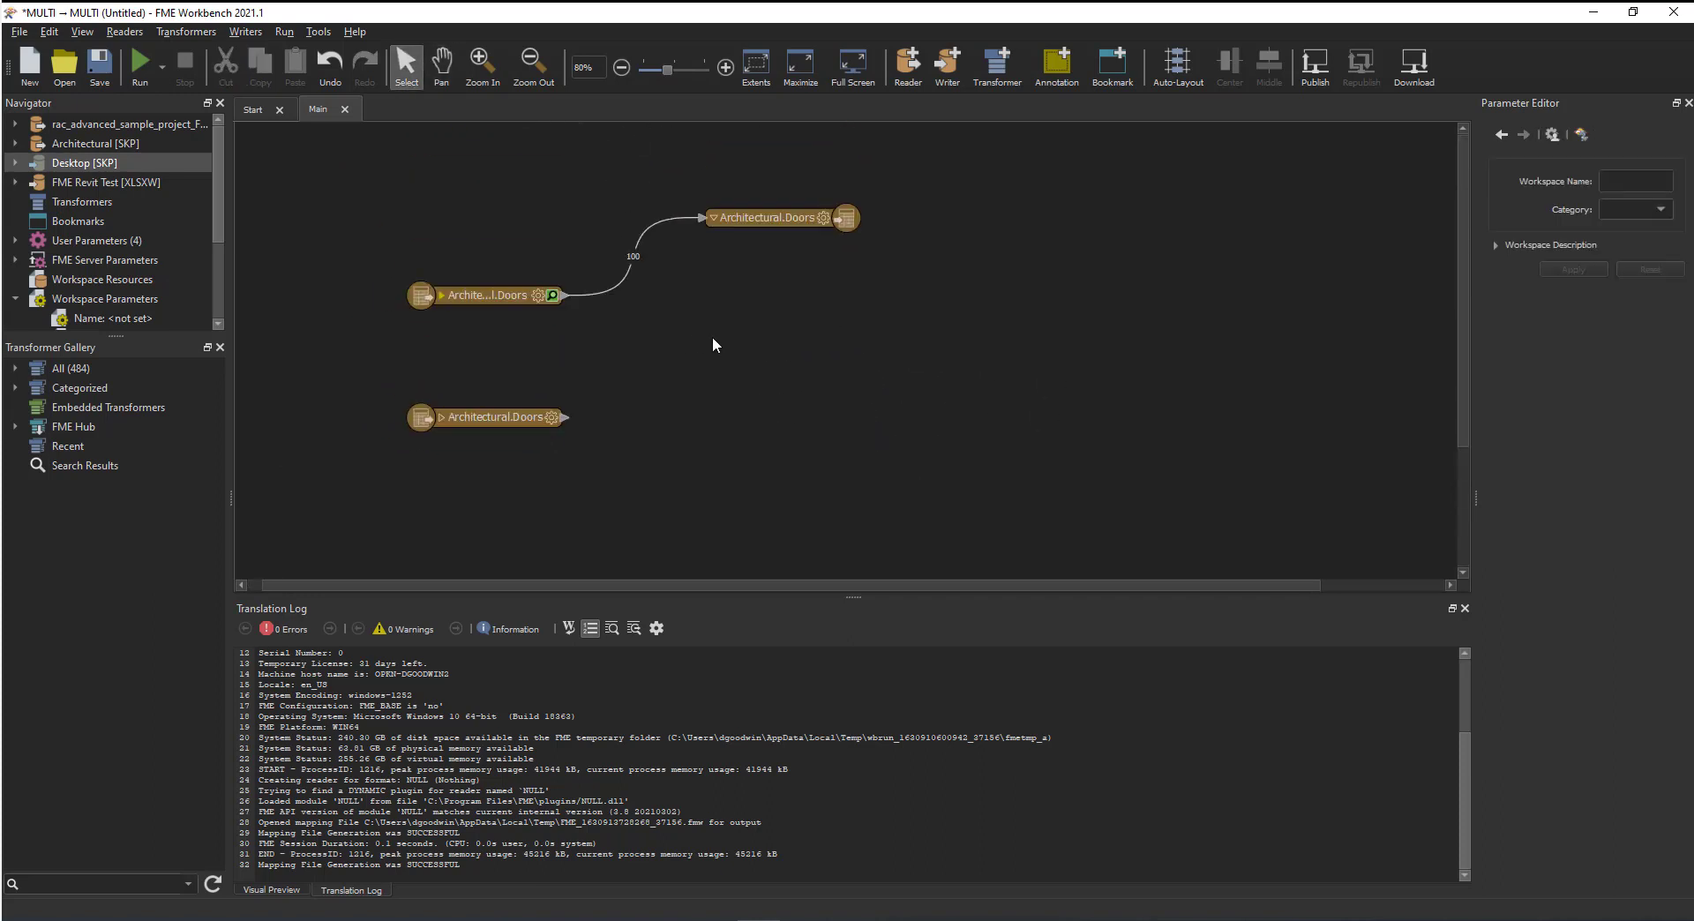
pyautogui.click(495, 429)
pyautogui.click(769, 351)
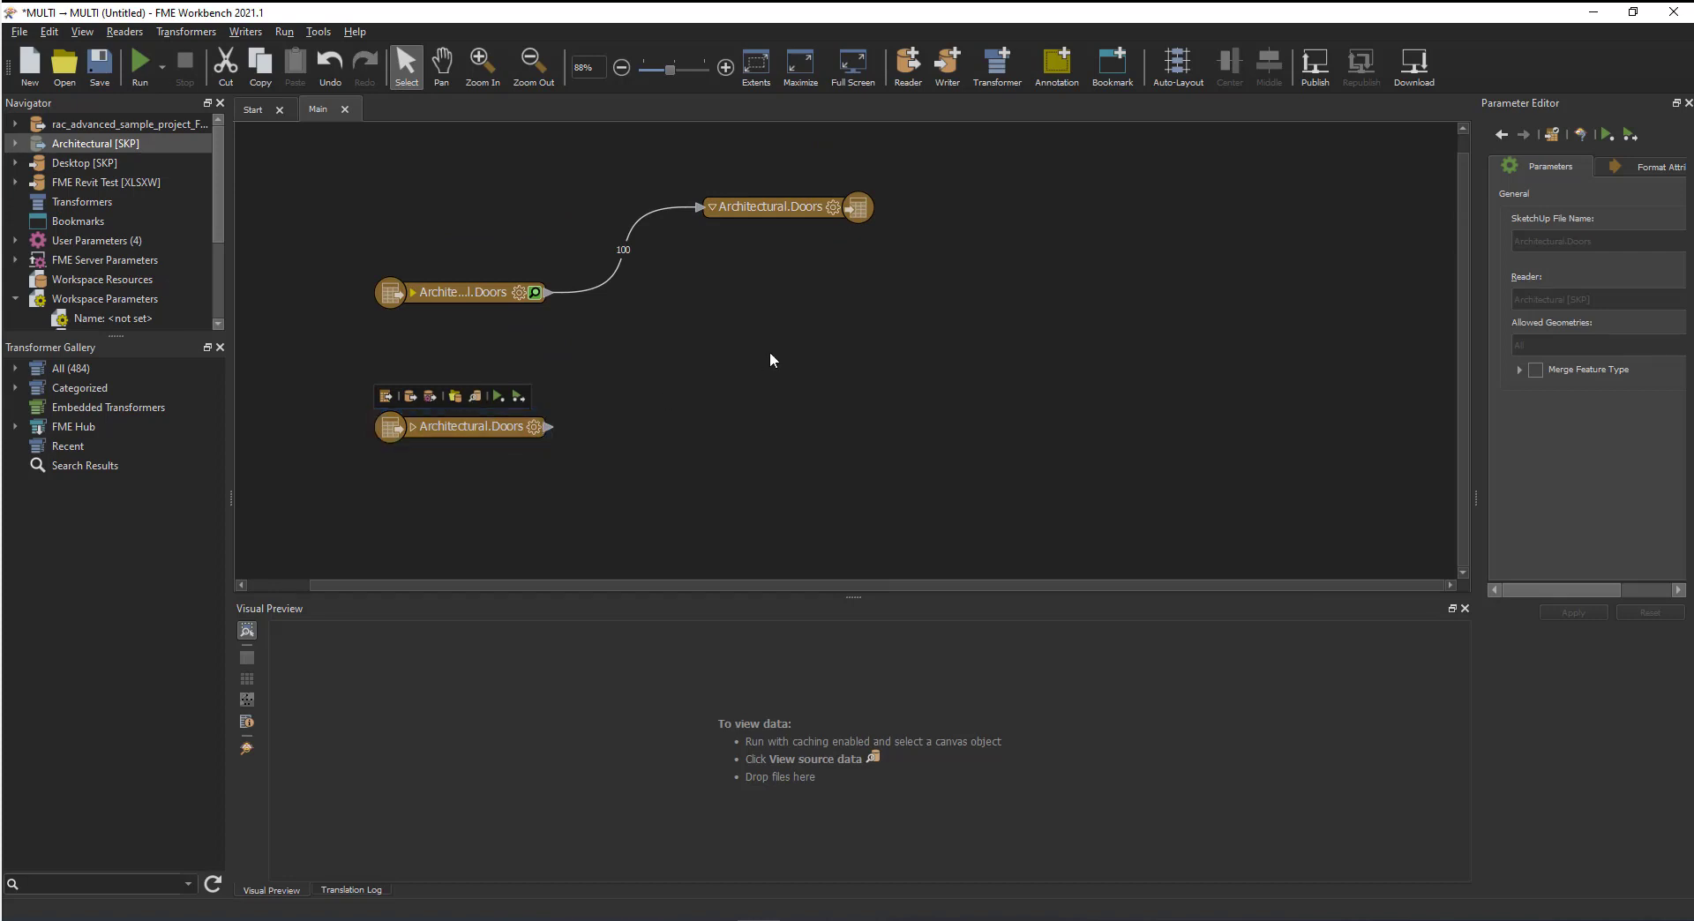
# - Add a Microsoft Excel writer with dataset FME Revit Test_, copying its sheet definition from the Revit reader's Architectural.Doors feature type
pyautogui.click(263, 35)
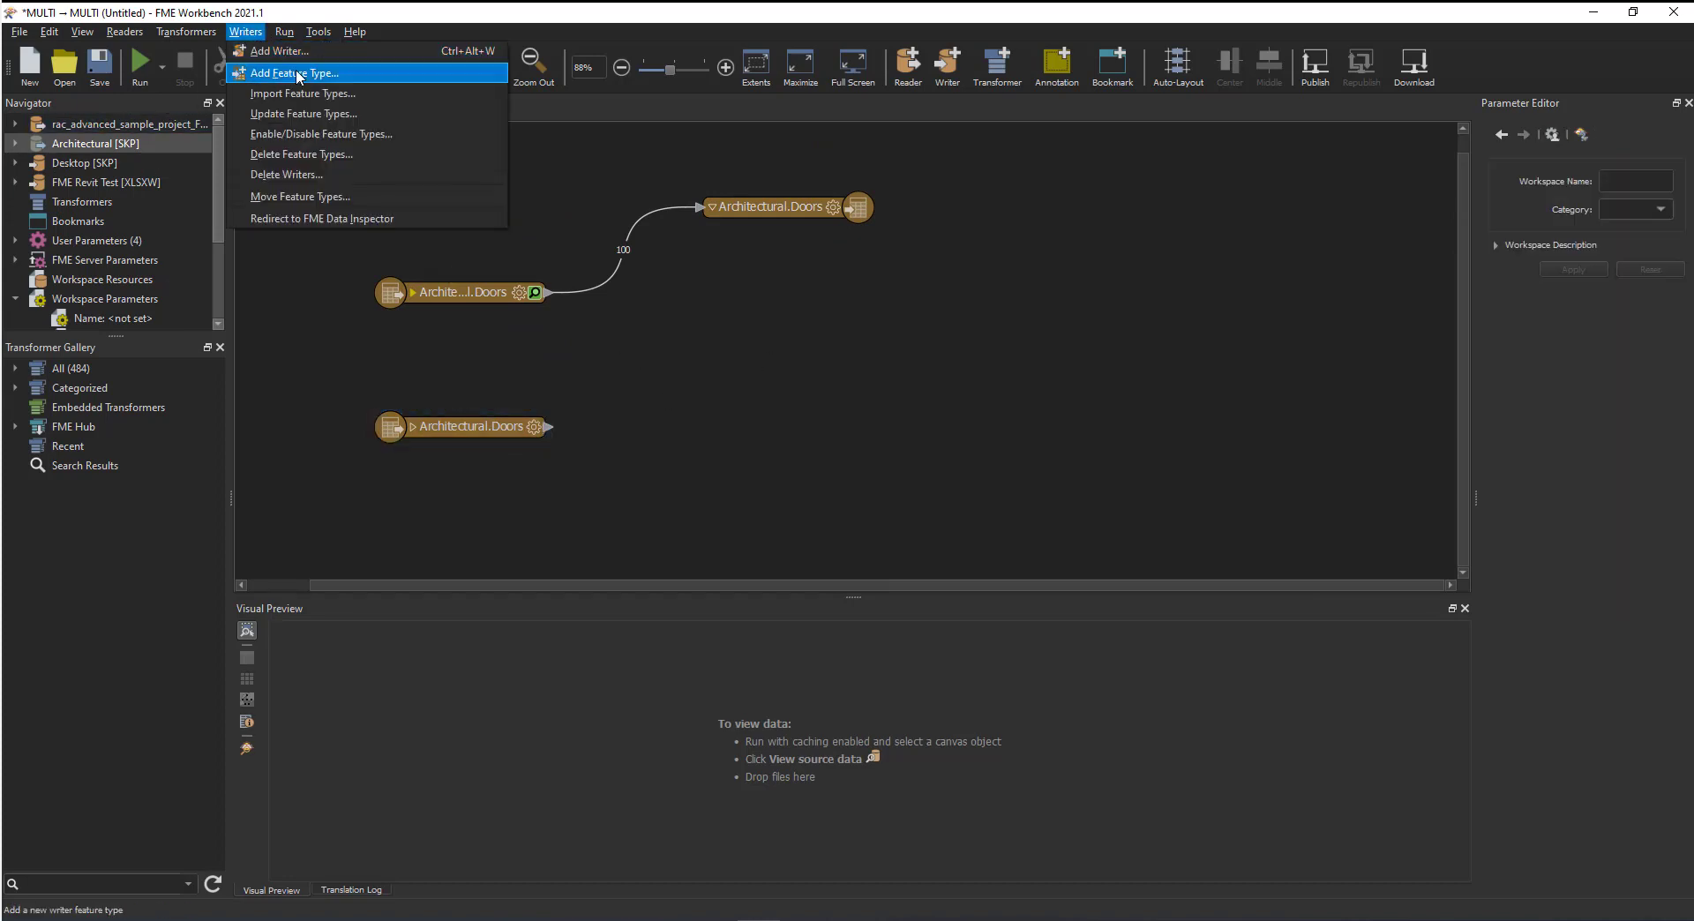
pyautogui.click(393, 53)
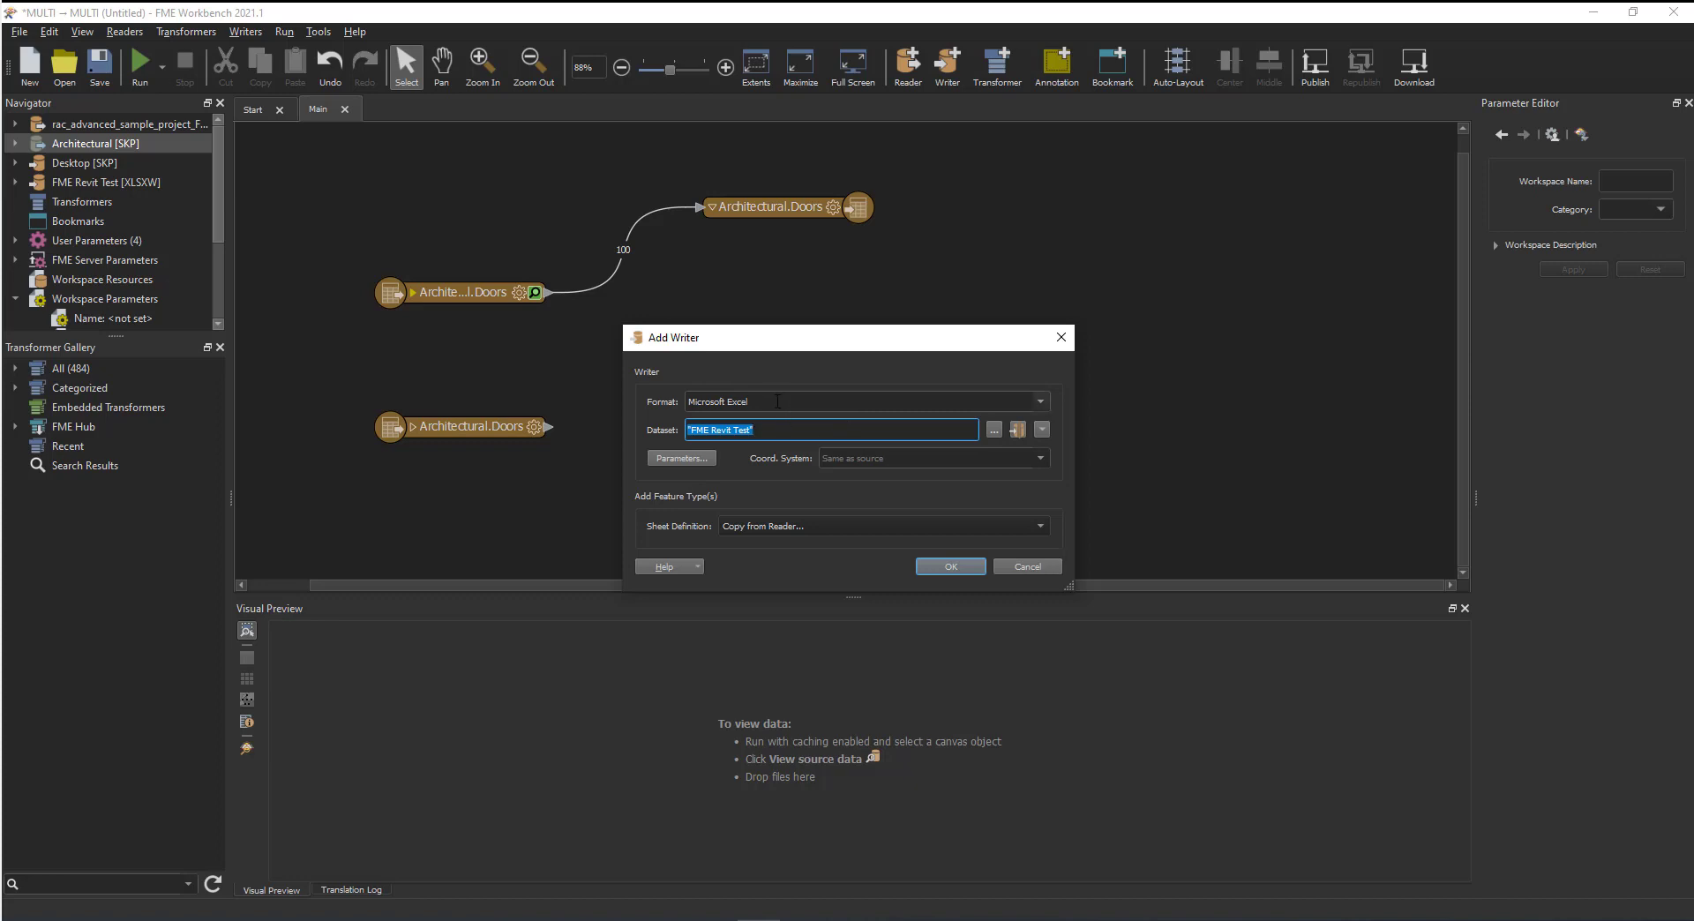
pyautogui.click(768, 428)
pyautogui.write('_')
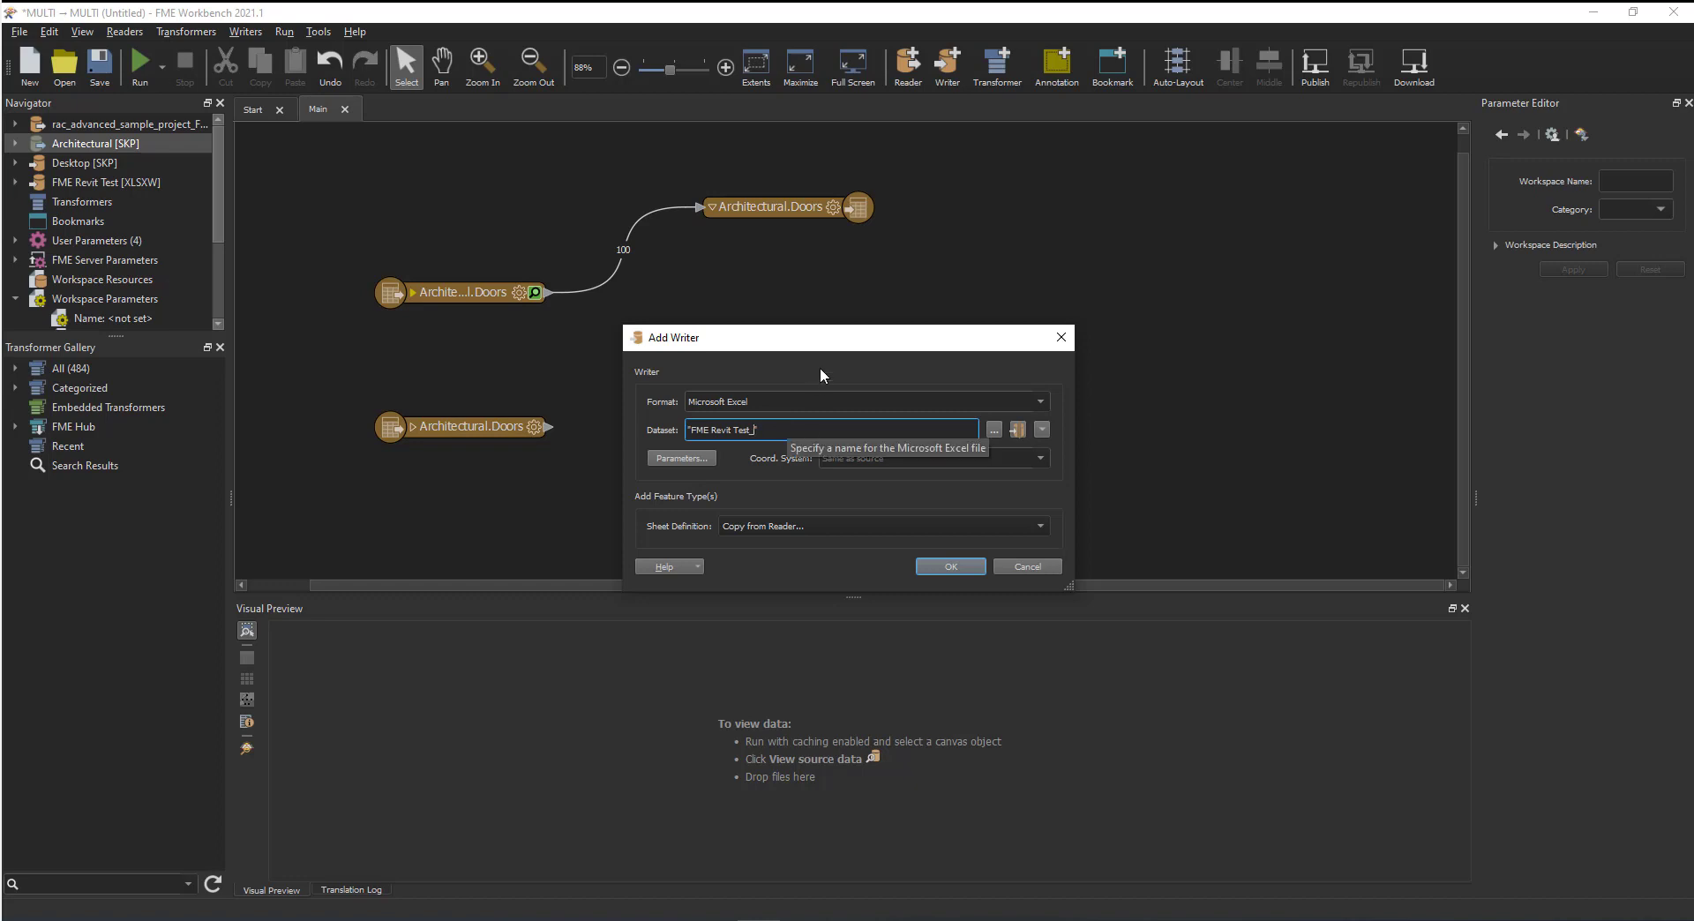
pyautogui.click(928, 567)
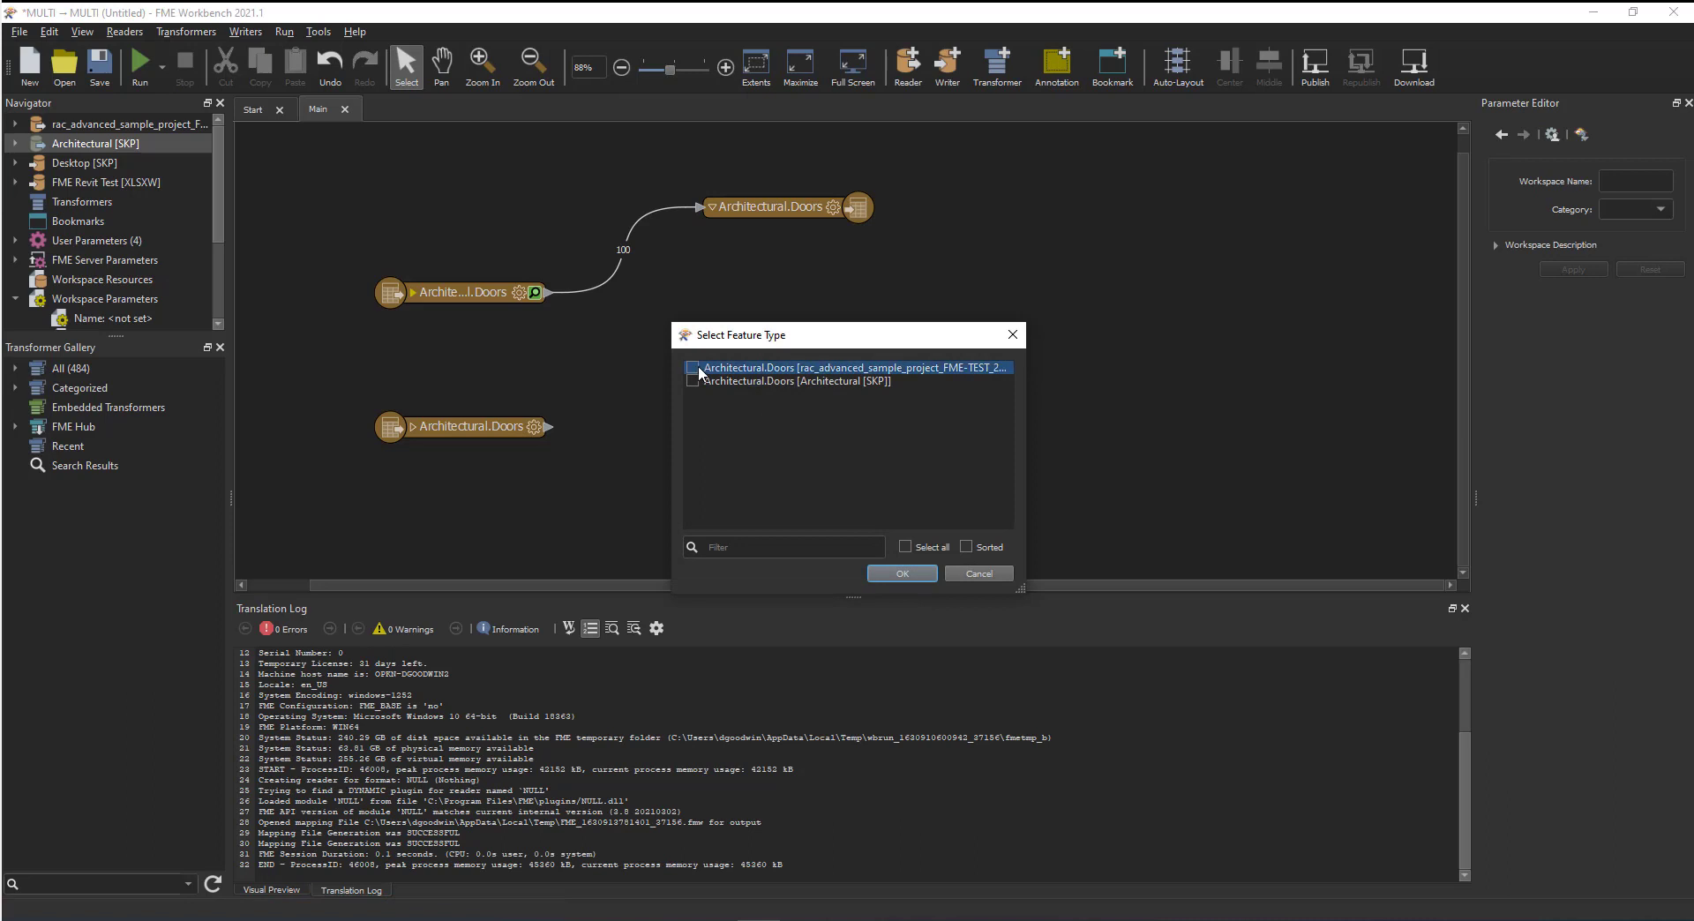
pyautogui.click(902, 574)
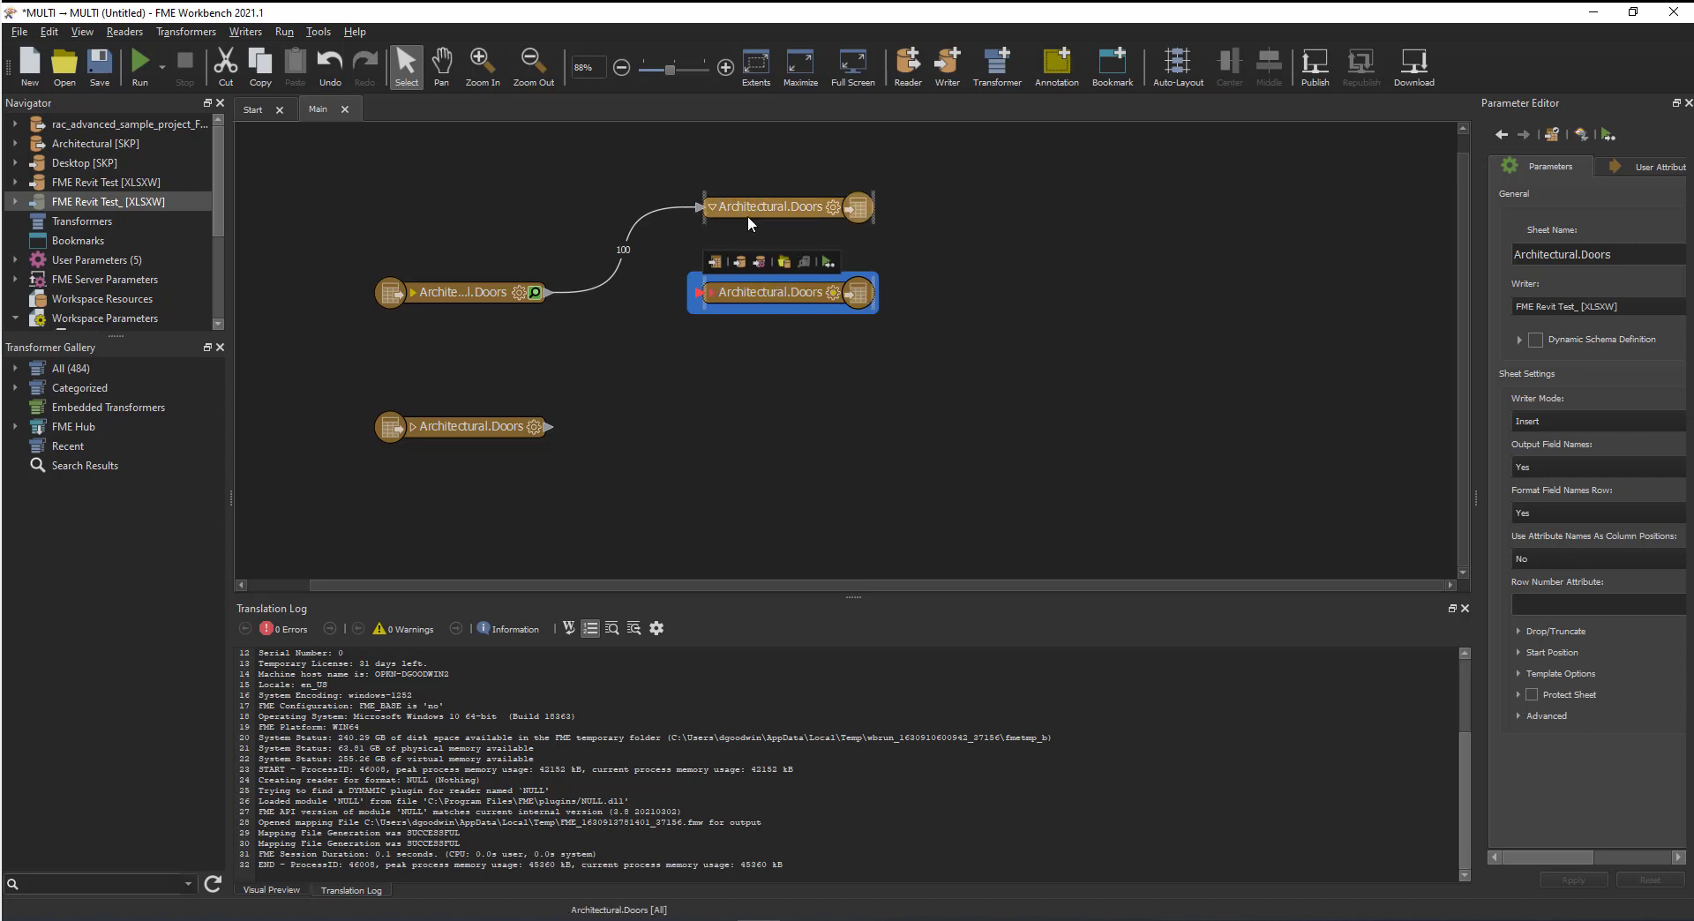
# - Connect the Revit Architectural.Doors reader to the new Excel writer feature type and inspect the reader's cached door data
pyautogui.click(994, 279)
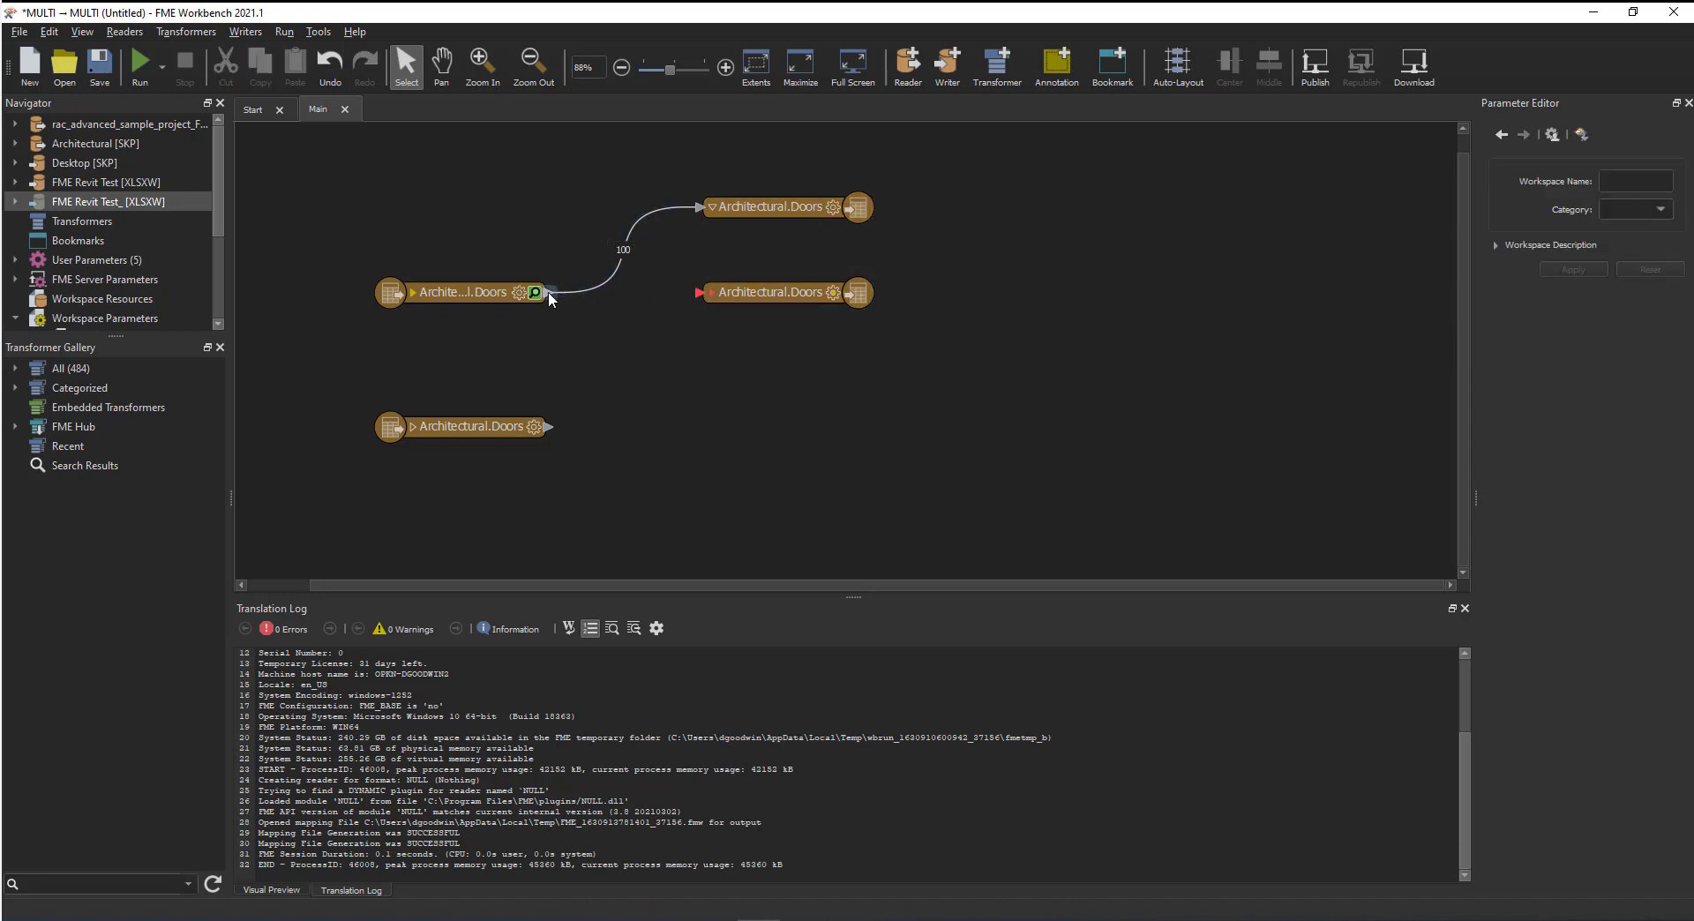
pyautogui.moveTo(547, 292); pyautogui.dragTo(702, 303)
pyautogui.click(467, 287)
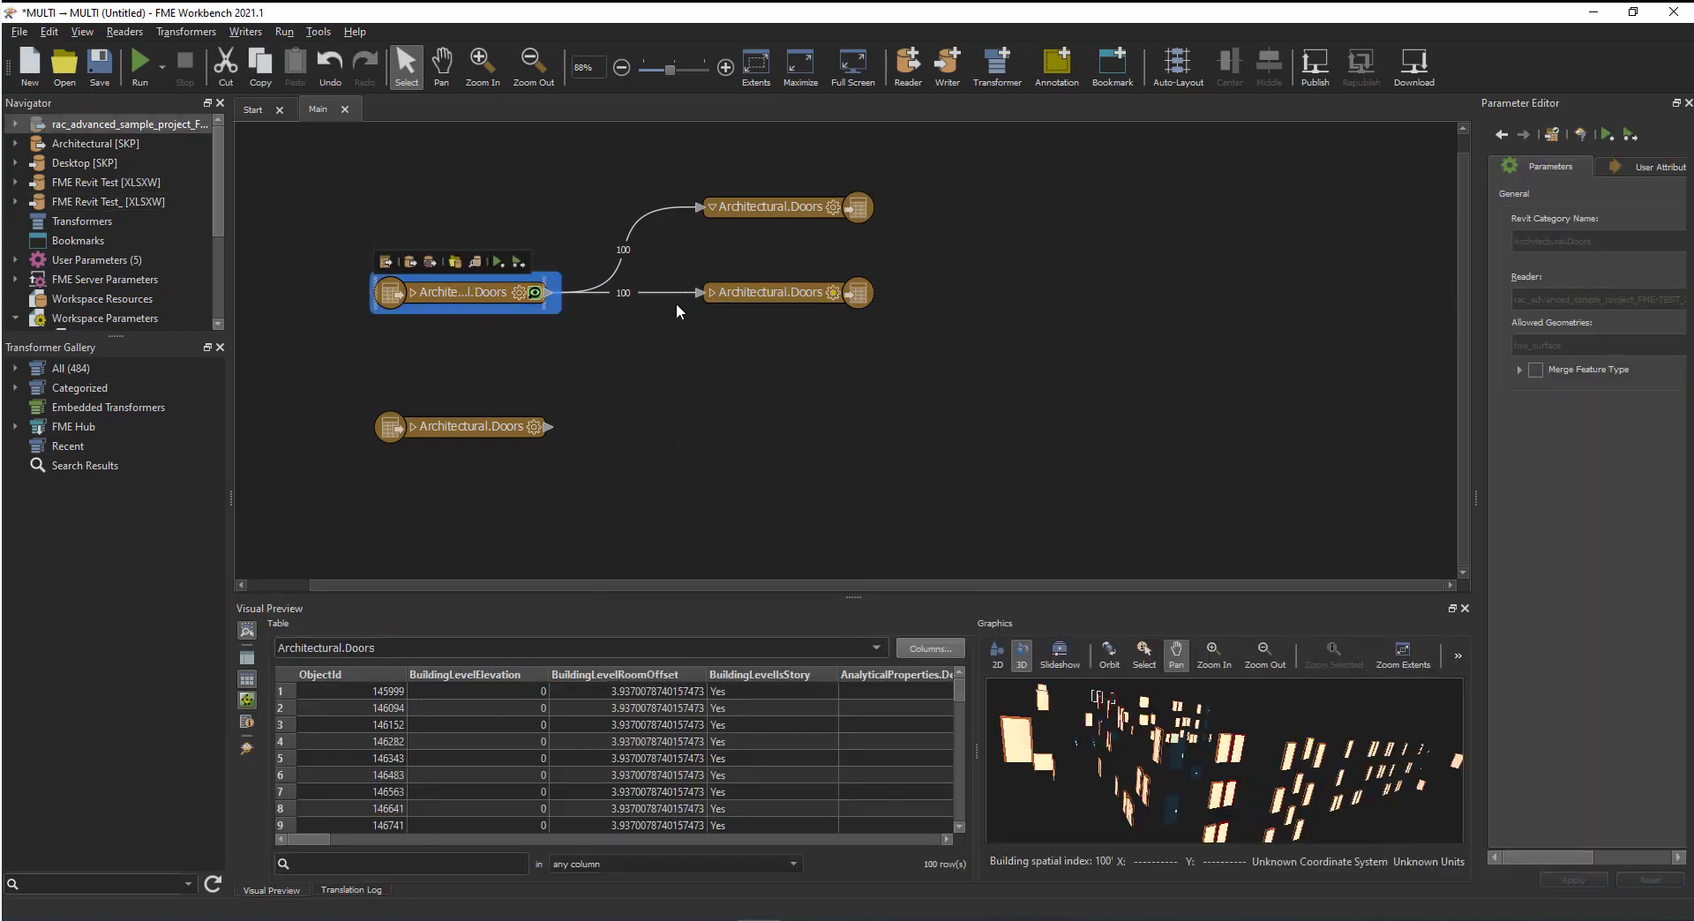
# - Run the workspace to the Excel Architectural.Doors writer, with FME Revit Test_.xlsx in the Desktop folder as the destination file
pyautogui.click(764, 293)
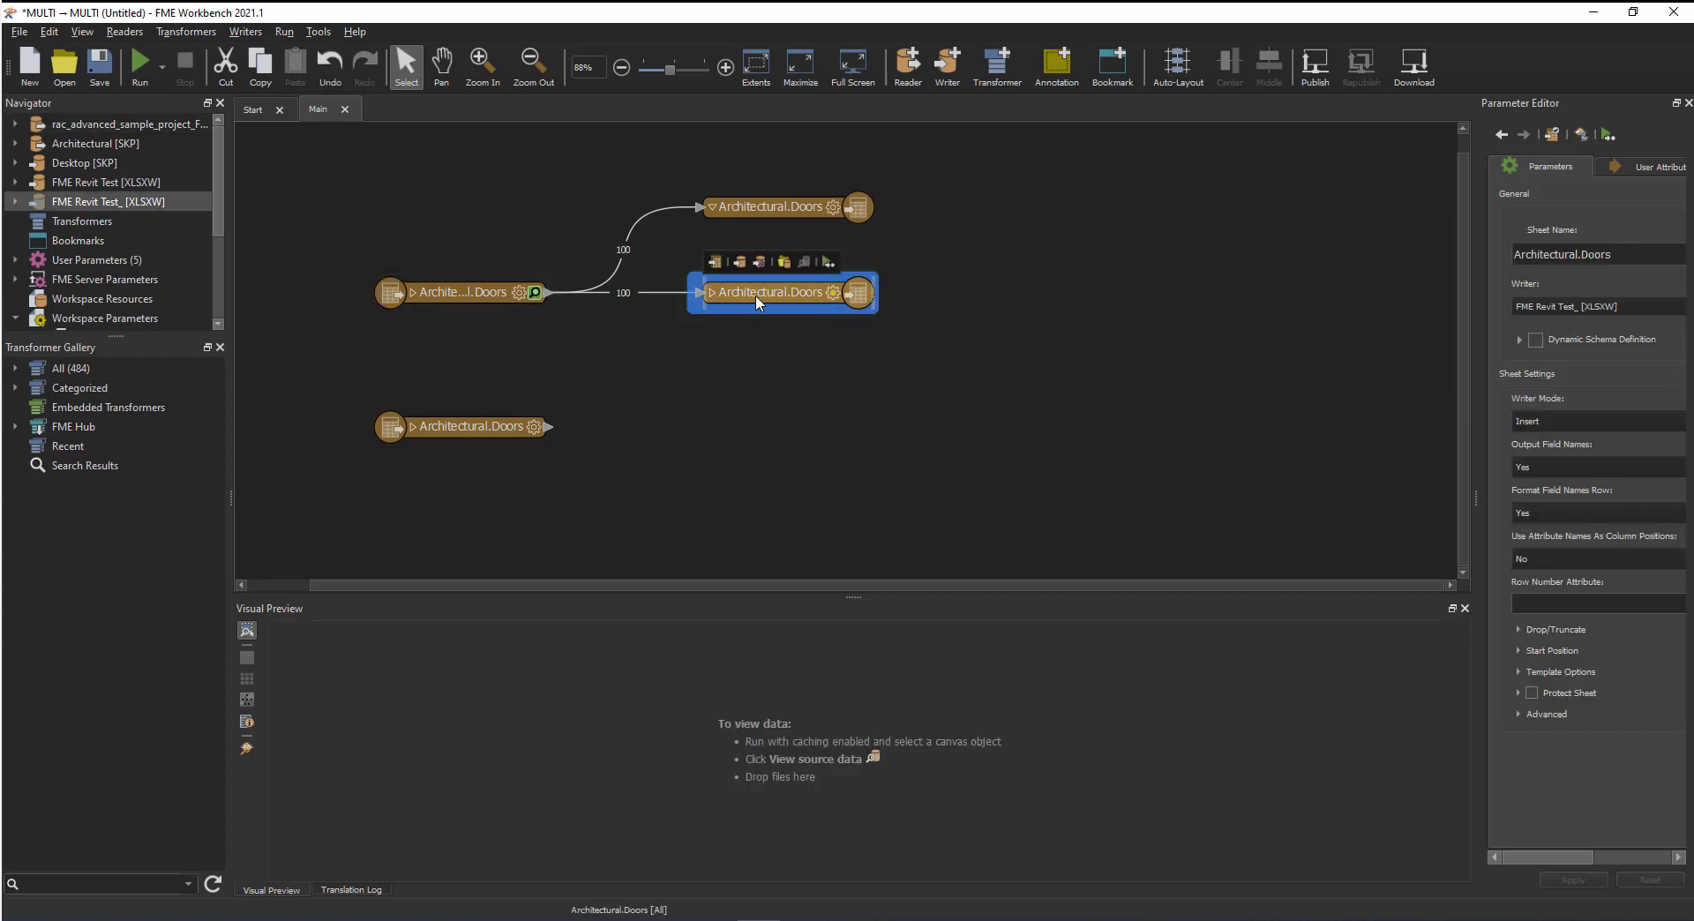
pyautogui.click(827, 262)
pyautogui.click(827, 262)
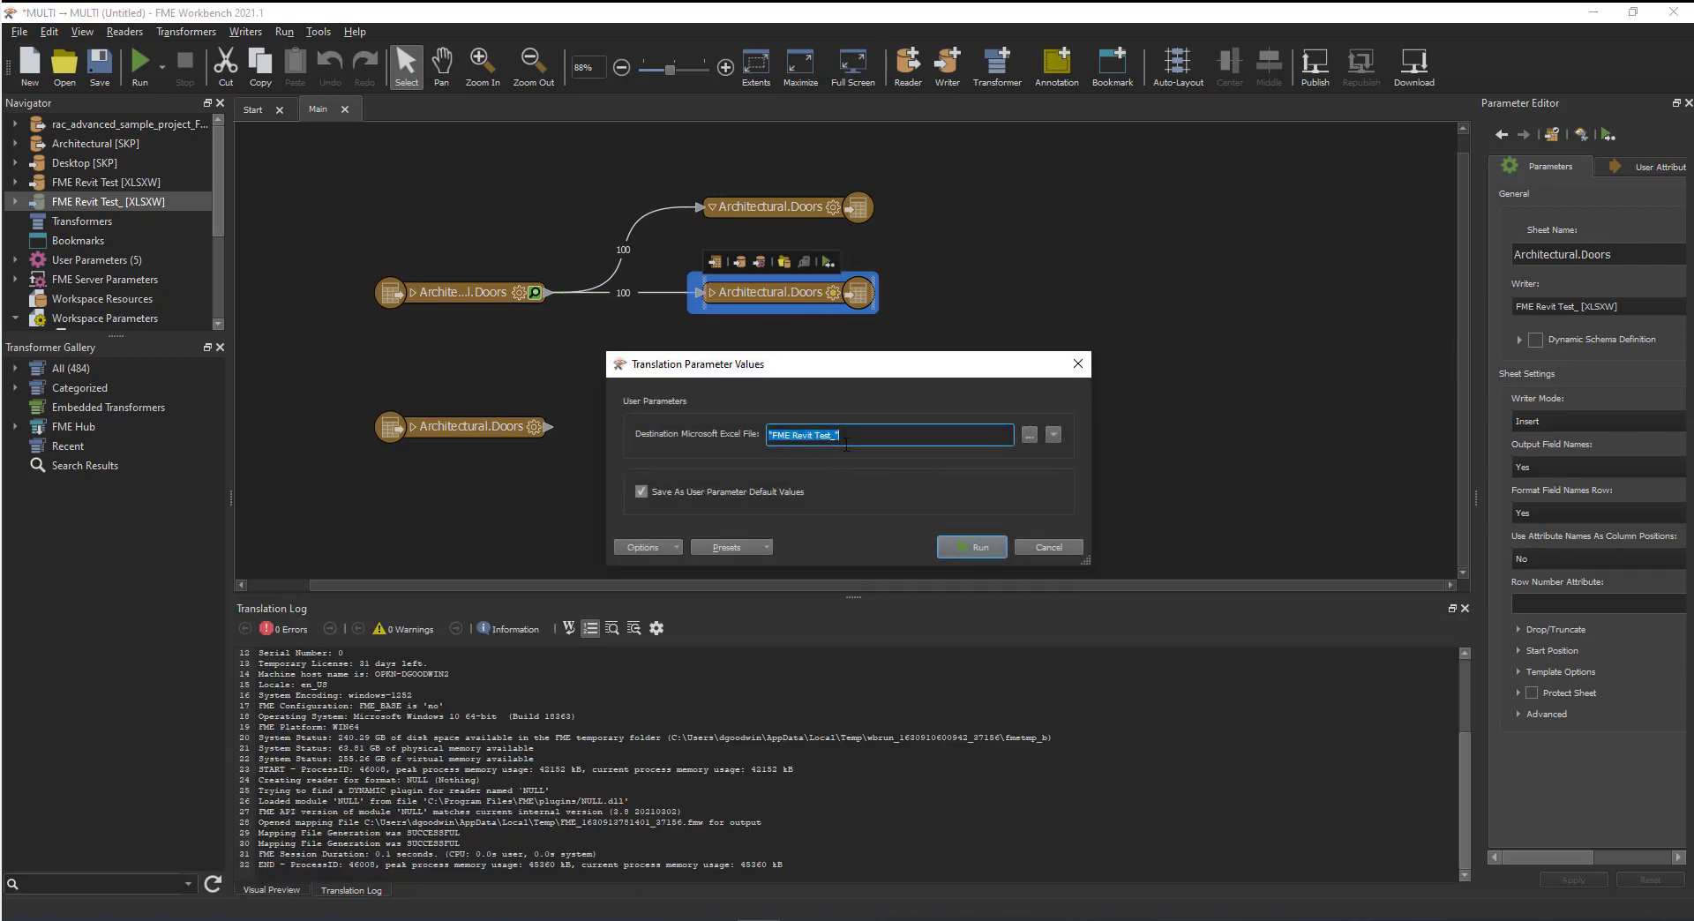
pyautogui.click(1029, 434)
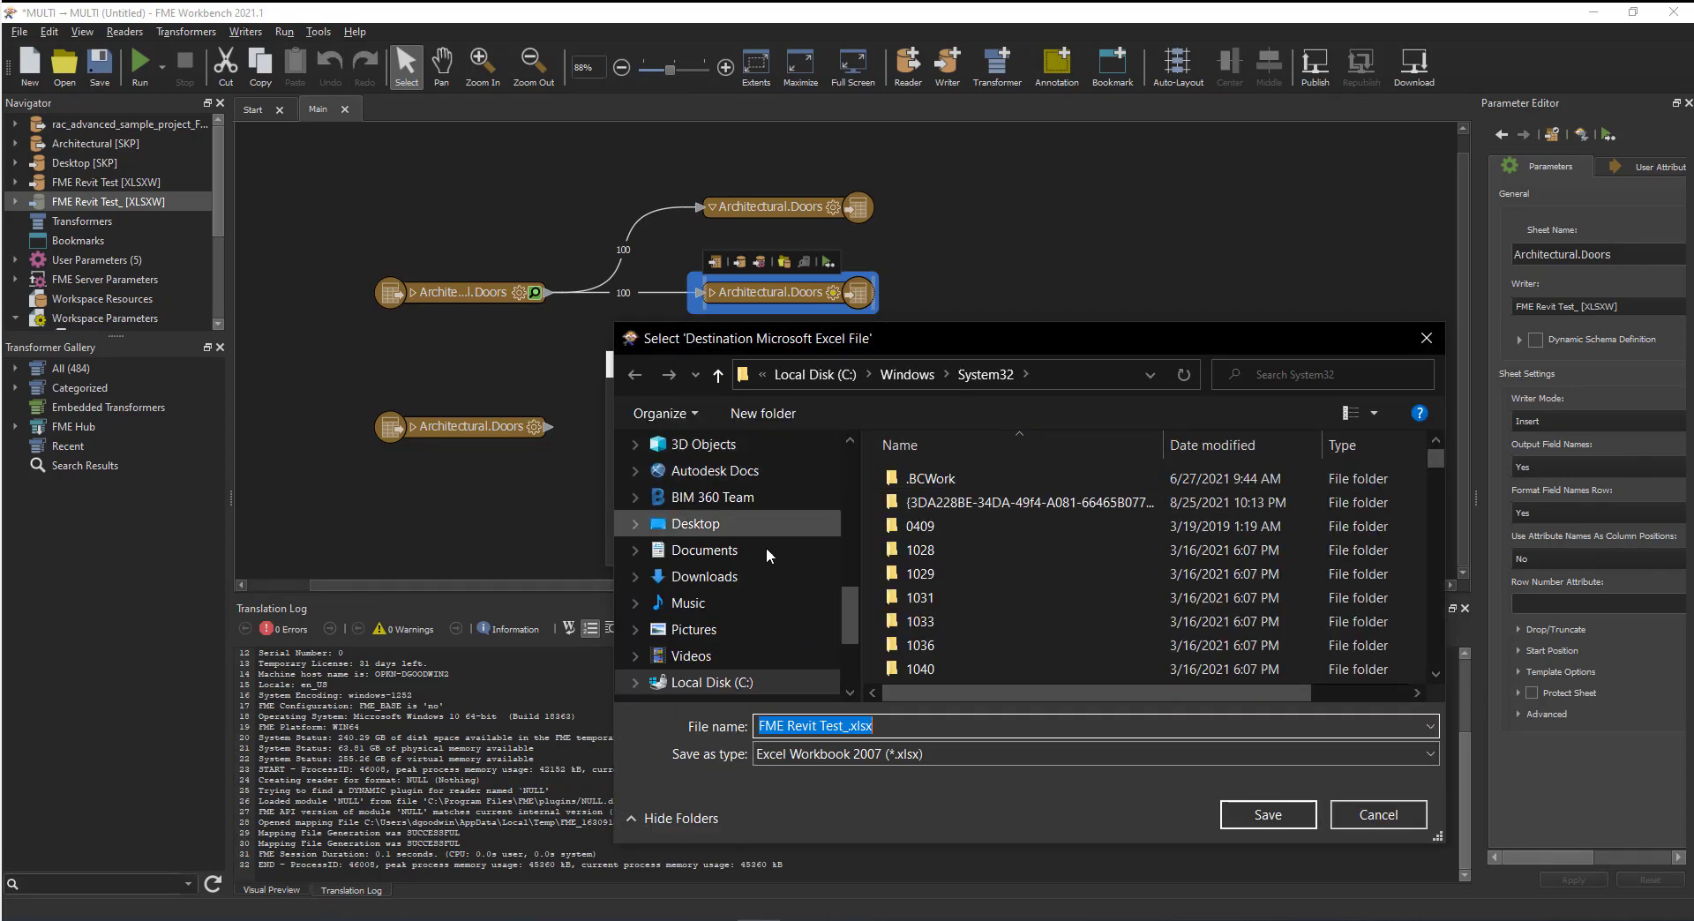
pyautogui.scroll(6, 775, 501)
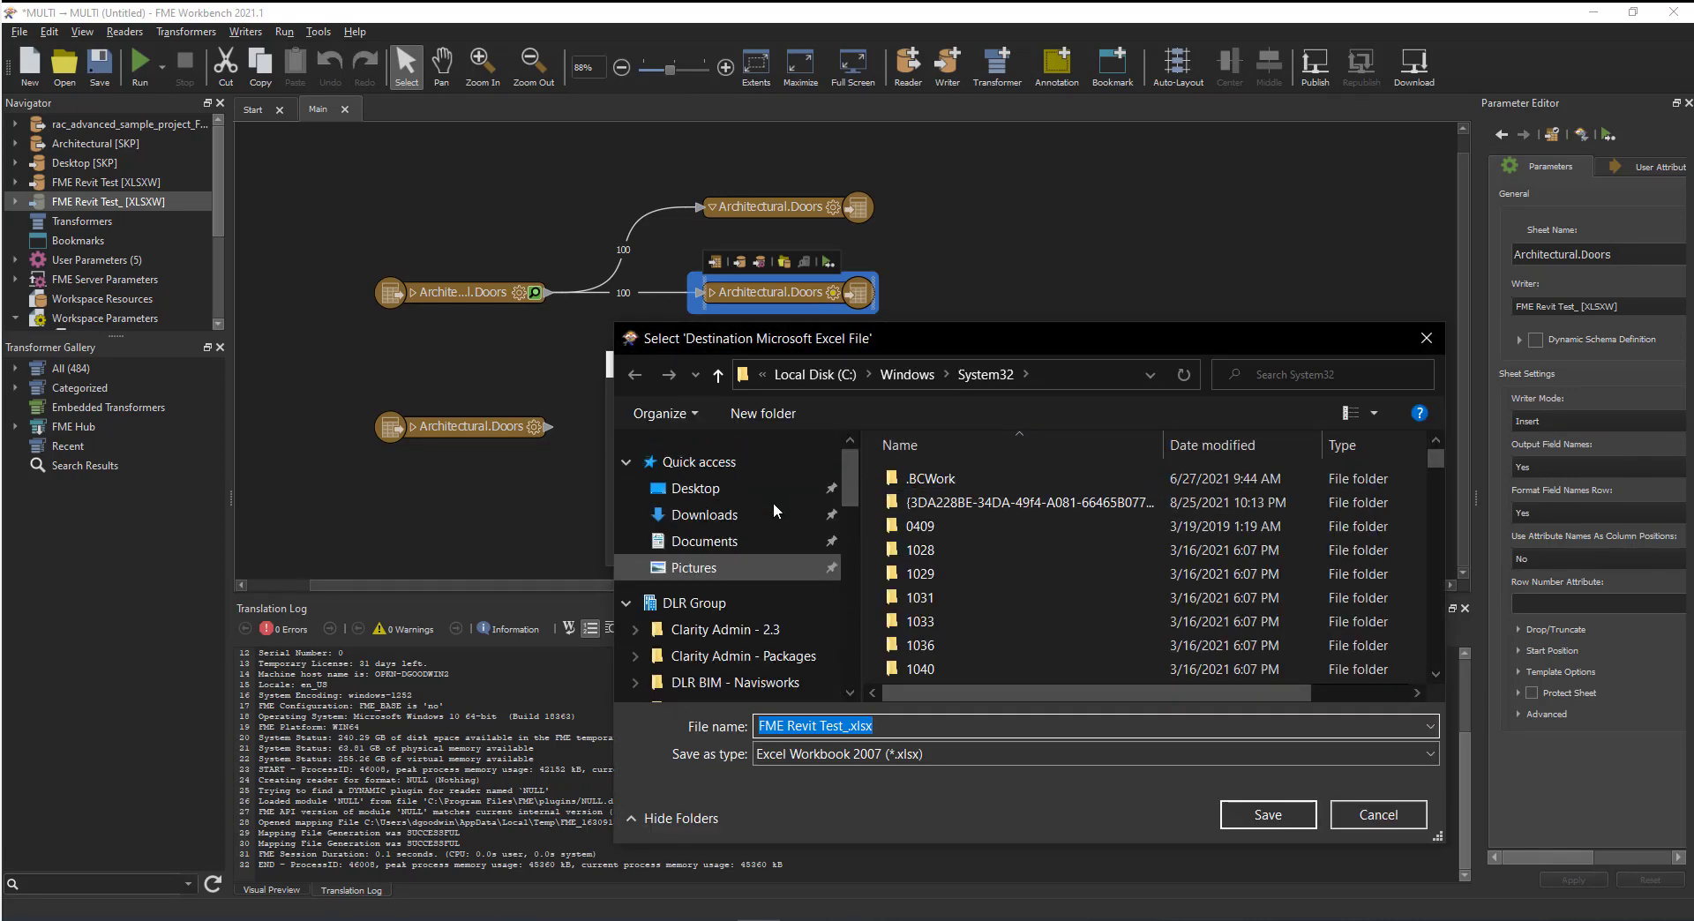
pyautogui.click(716, 490)
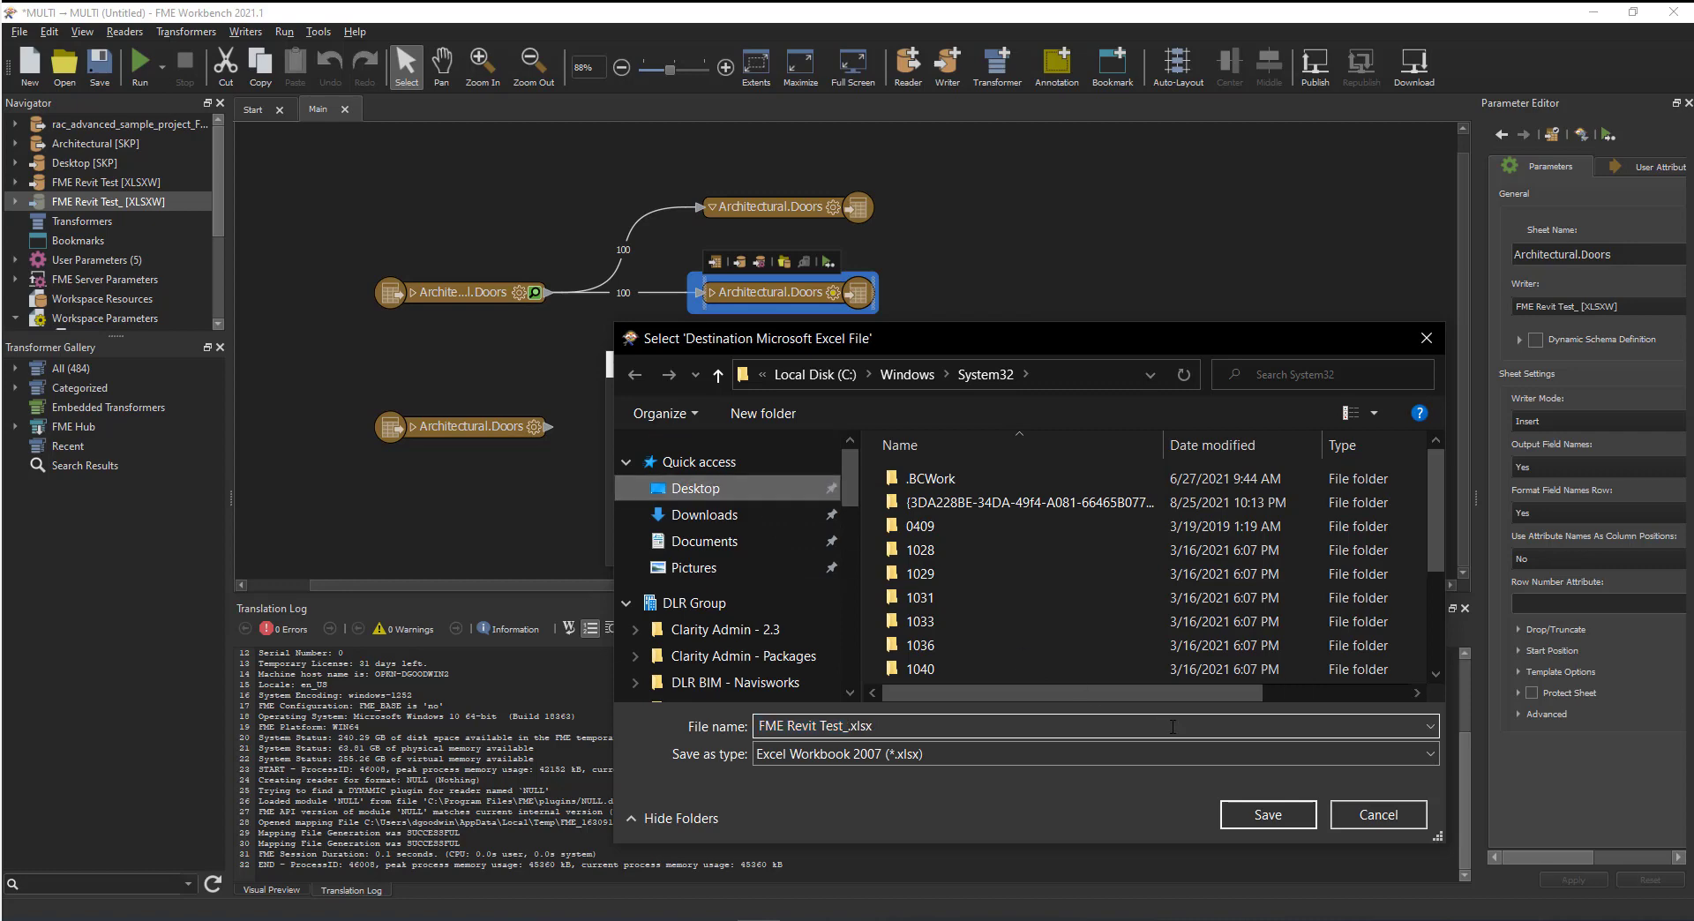
pyautogui.click(1266, 817)
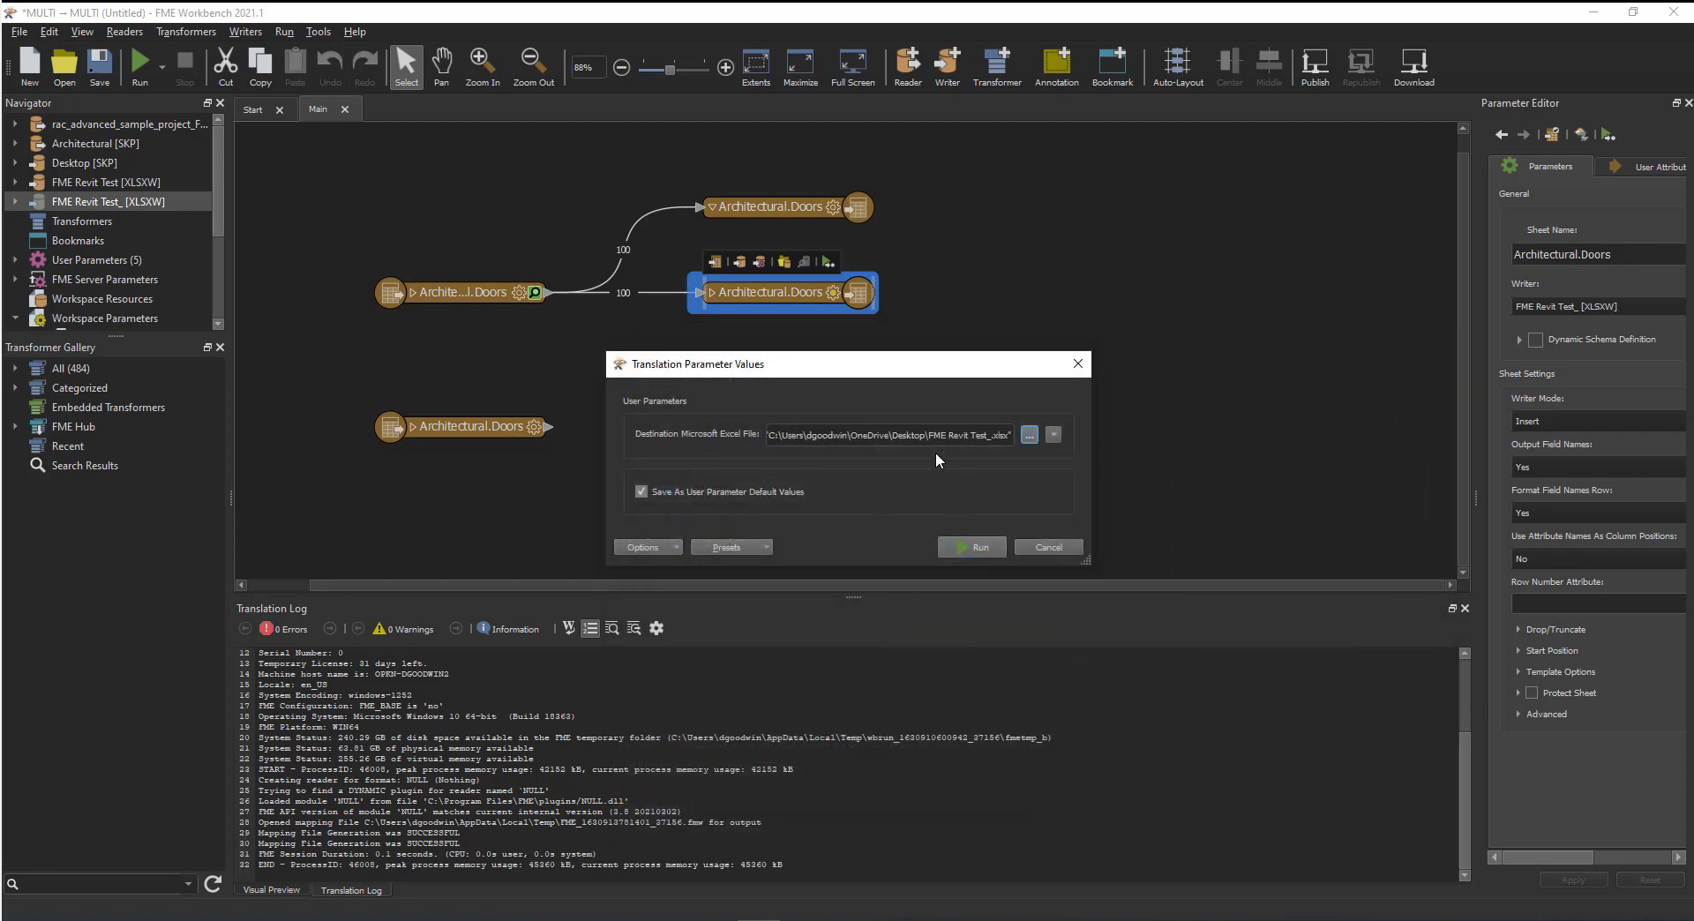
pyautogui.click(970, 540)
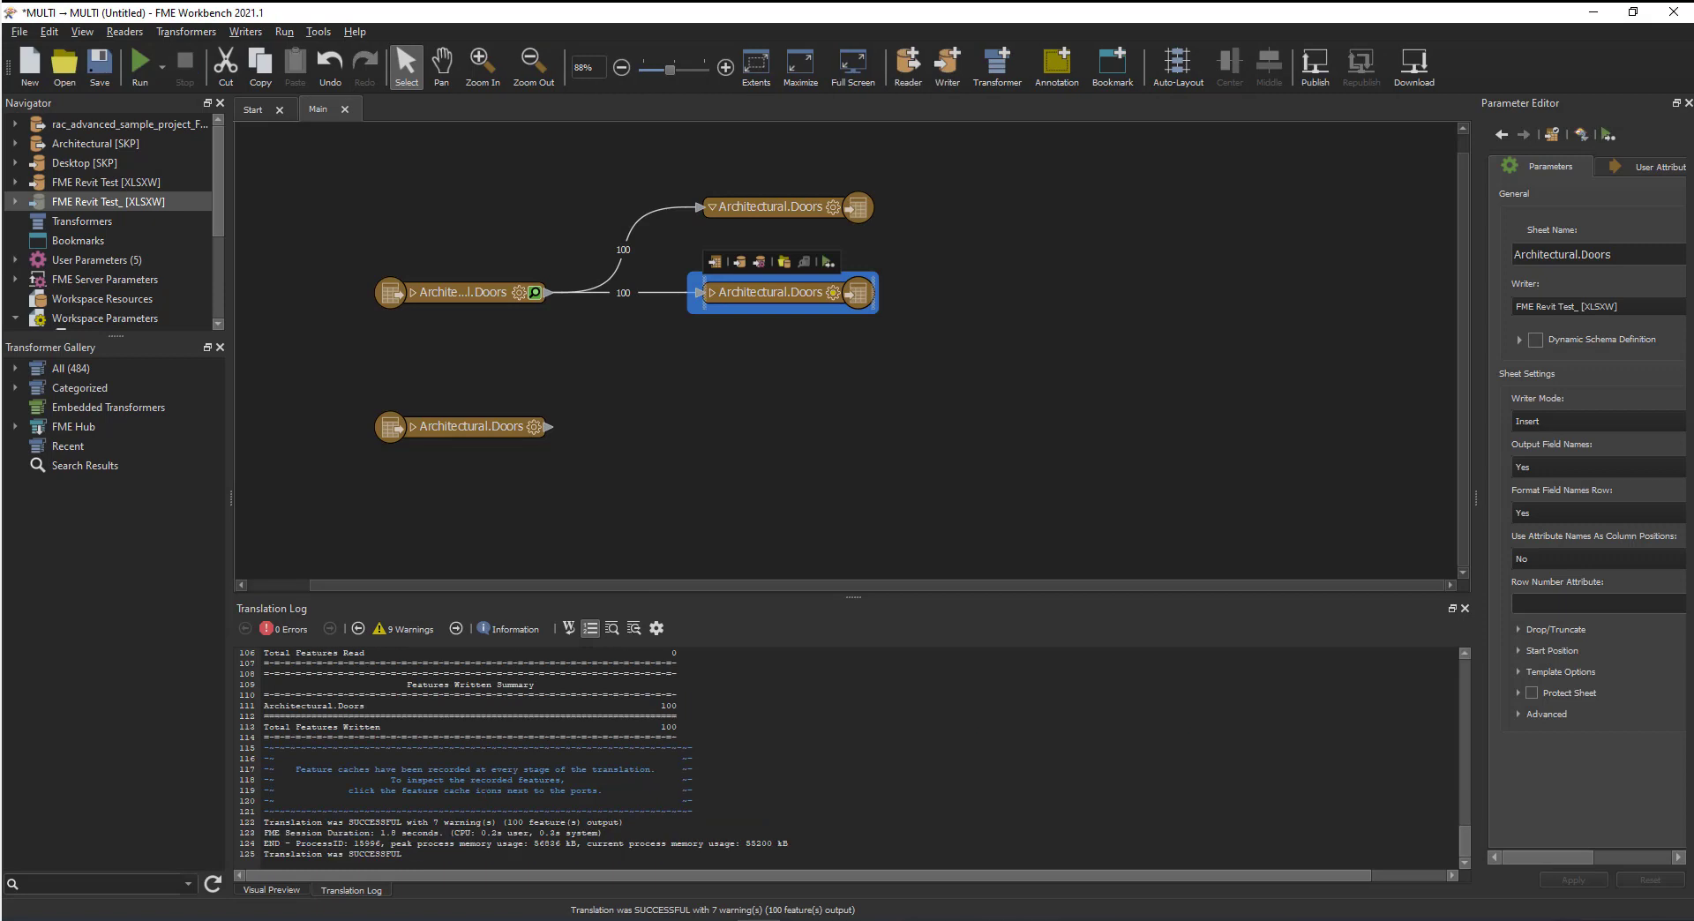
# - Switch to Excel and examine the exported door data across all columns of the Architectural.Doors sheet in FME Revit Test_.xlsx
pyautogui.click(759, 919)
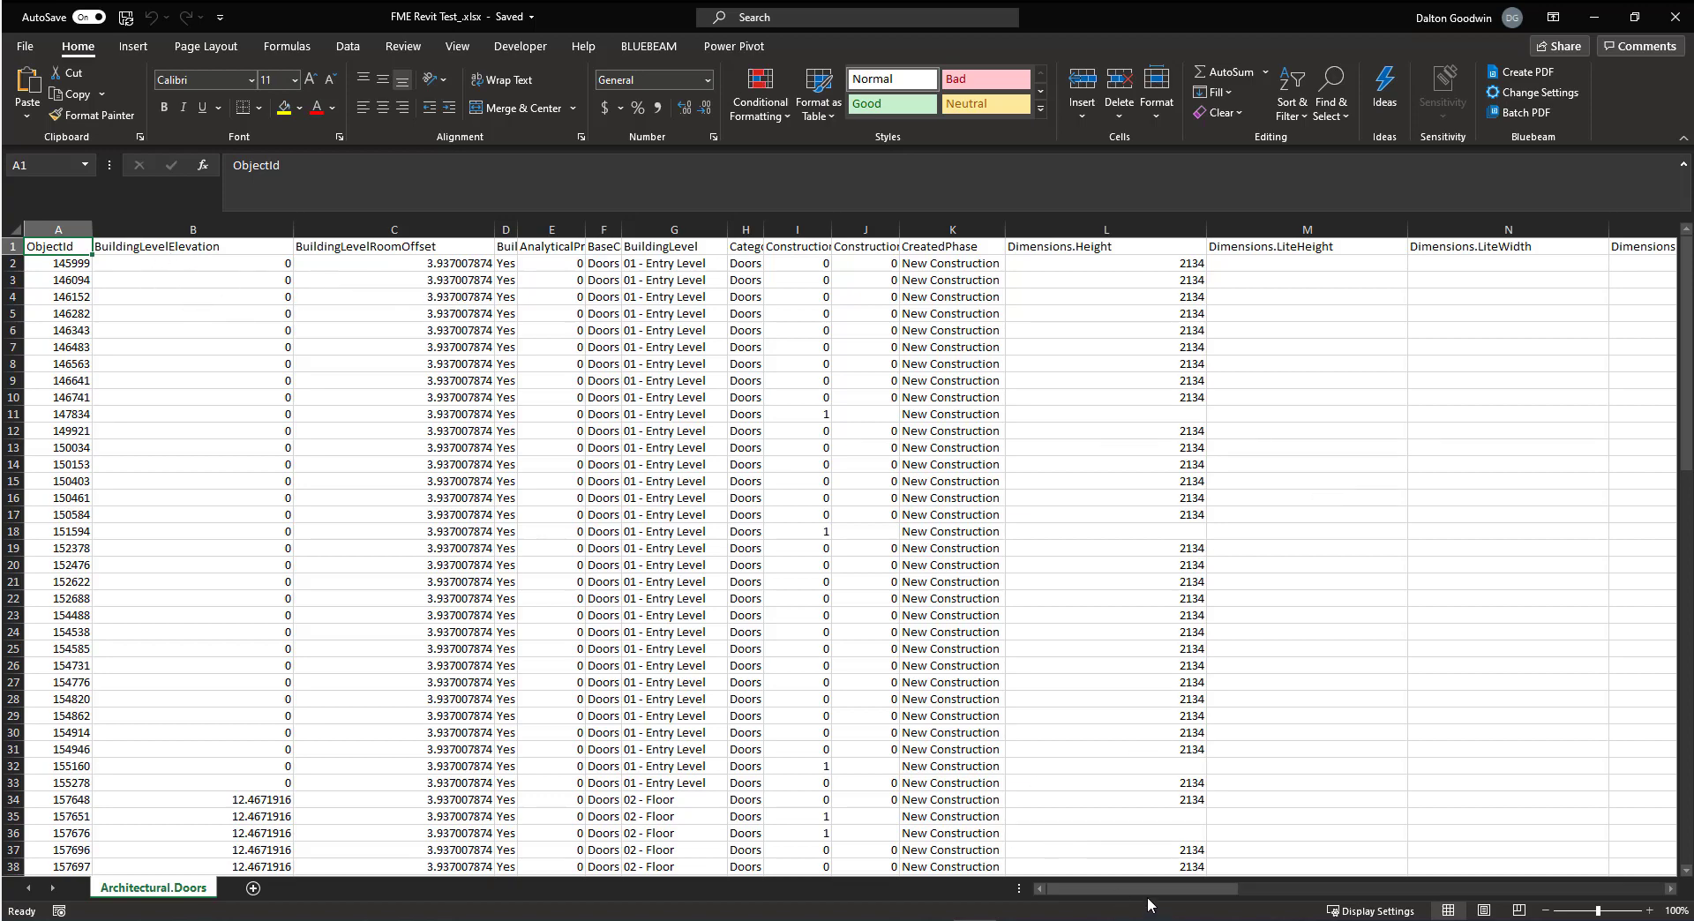
pyautogui.moveTo(1221, 894); pyautogui.dragTo(1643, 860)
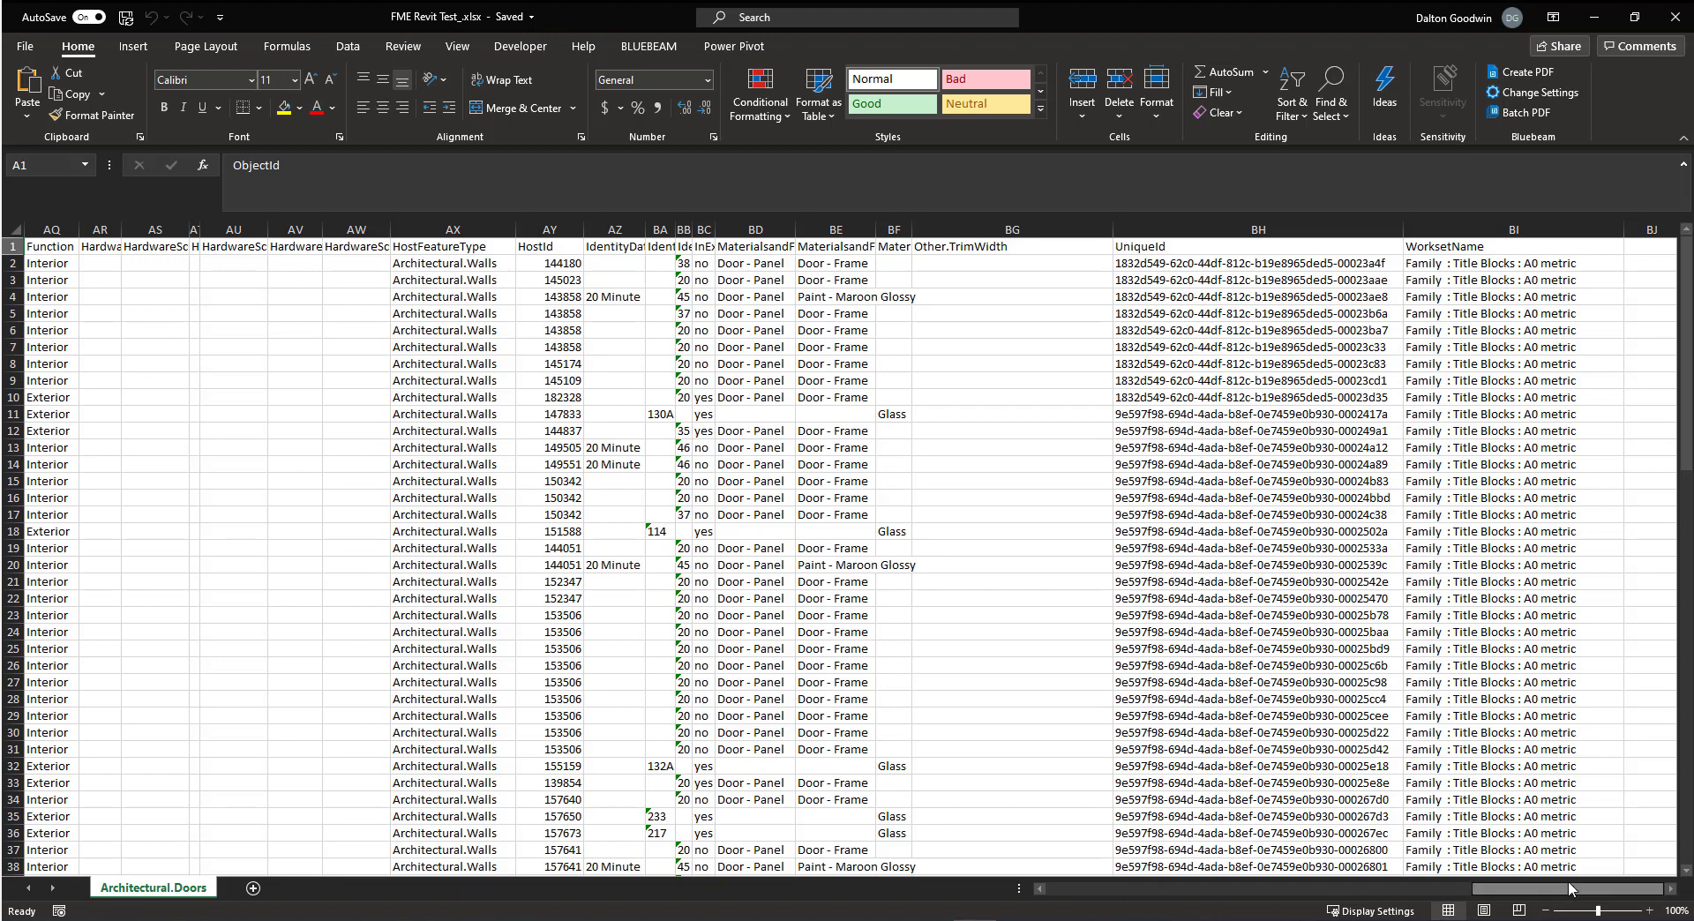
pyautogui.moveTo(1573, 889); pyautogui.dragTo(730, 789)
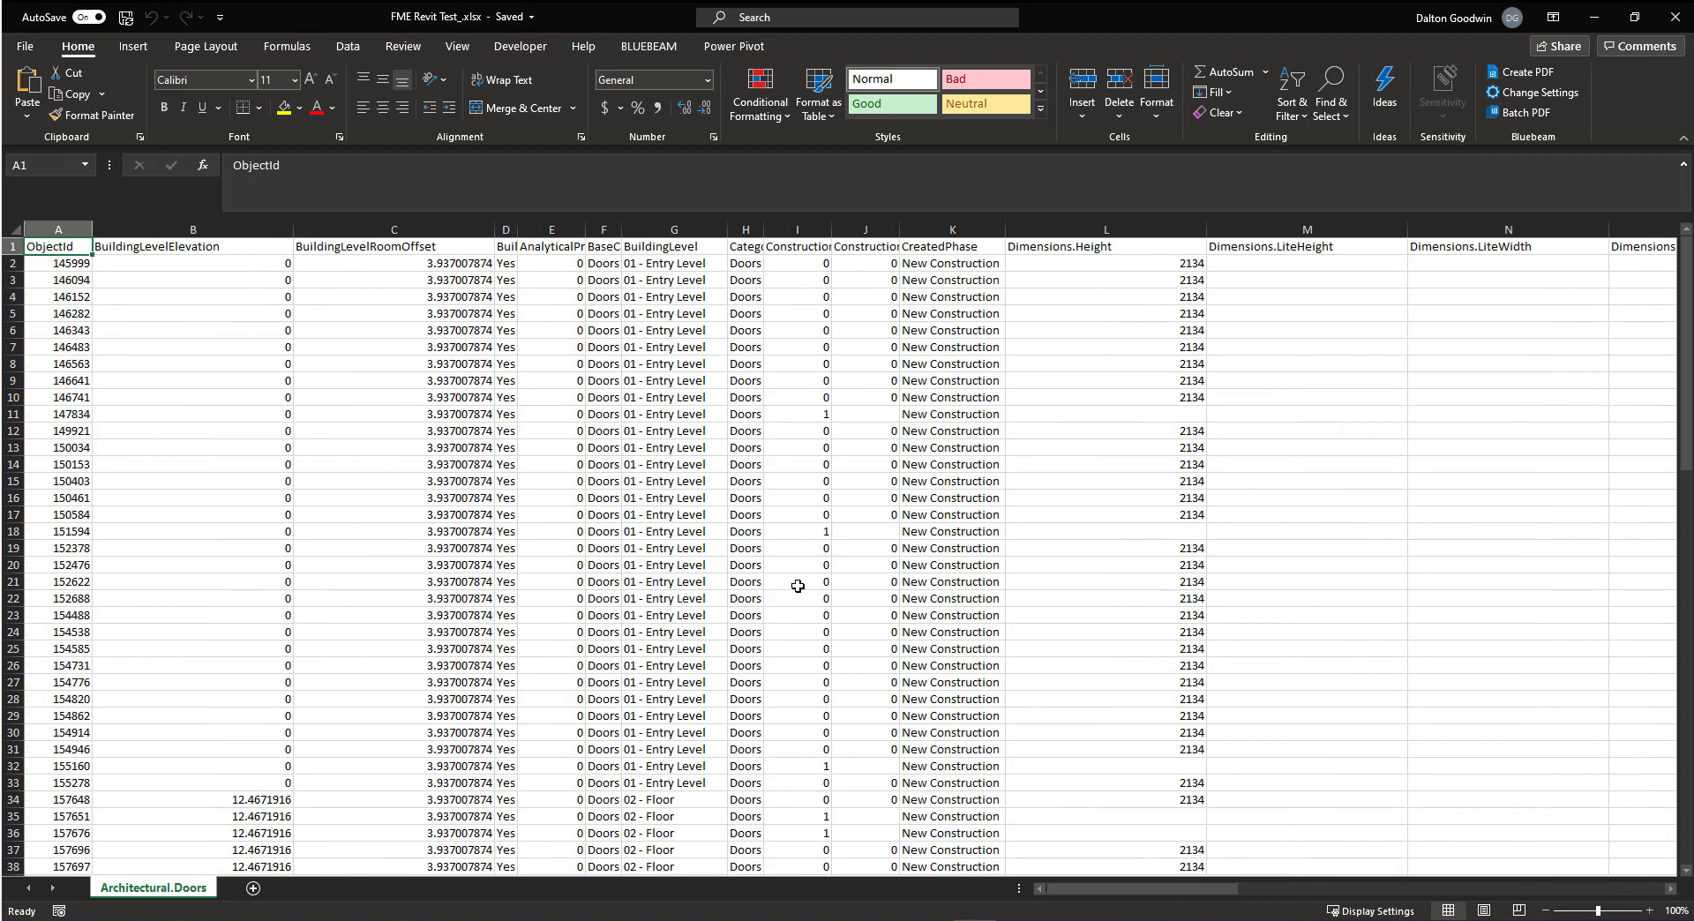